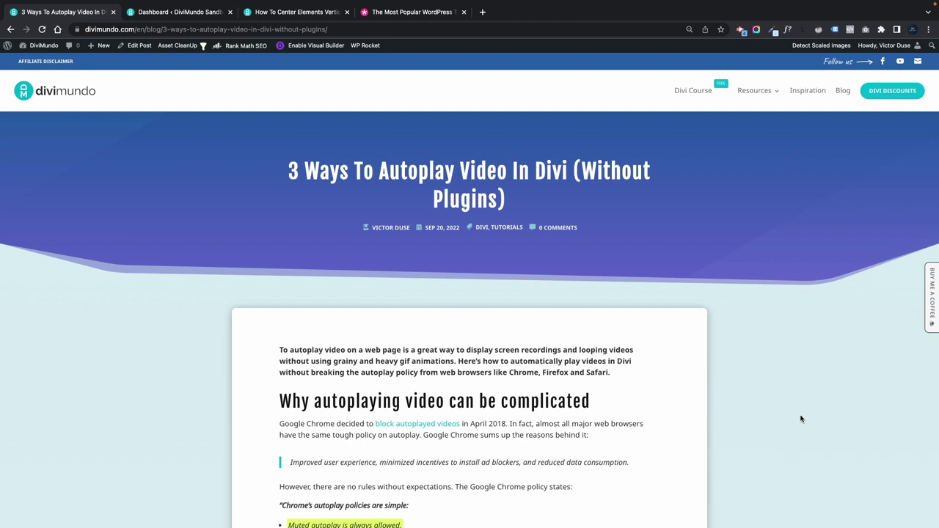
Step: Read the article from the introduction through Chrome's autoplay policy down to the Method 1 demo video
scroll(721, 419, "down", 5)
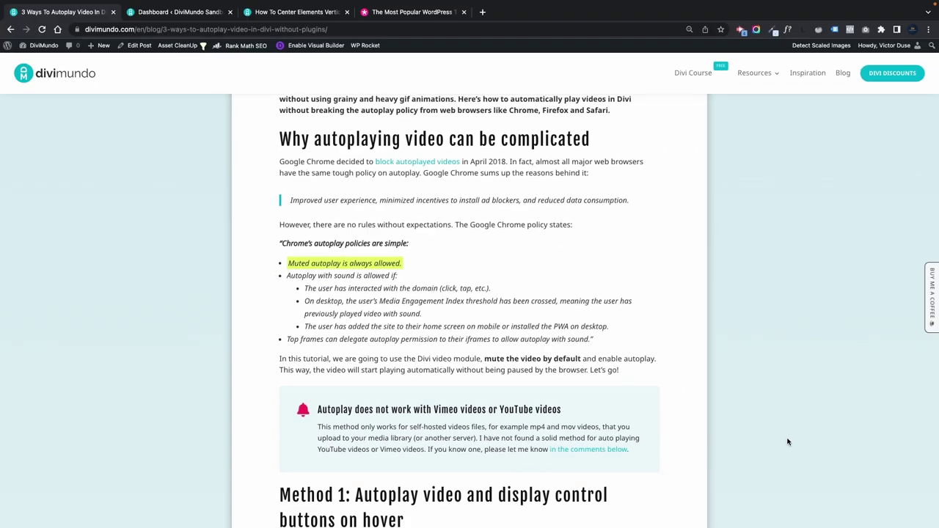
scroll(787, 441, "down", 5)
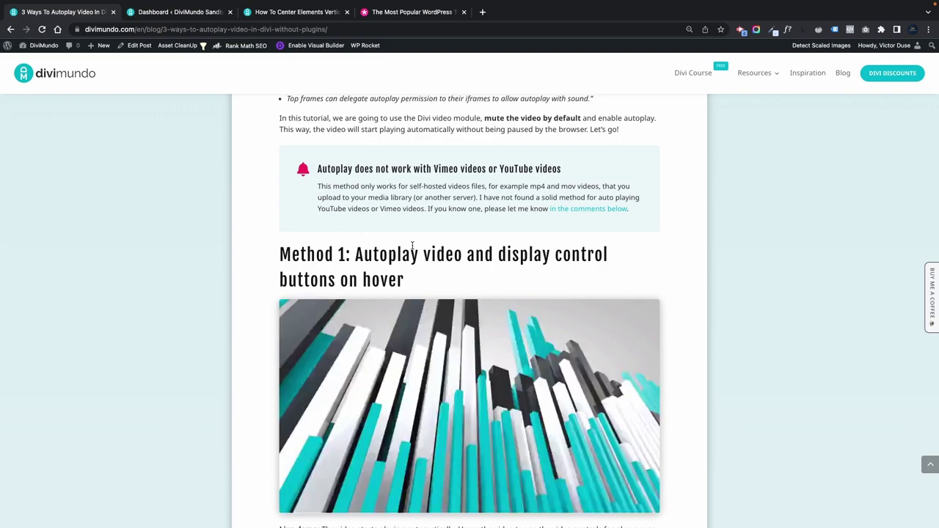
scroll(451, 311, "down", 3)
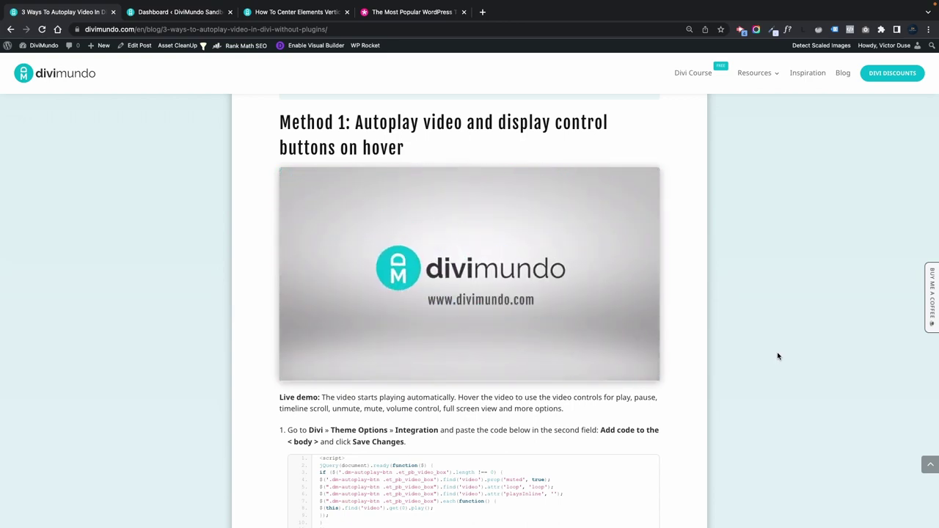
Step: Try the Method 1 demo video's controls: pause, seek along the timeline, adjust the volume, resume playback and view the extra player options
mouse_move(328, 199)
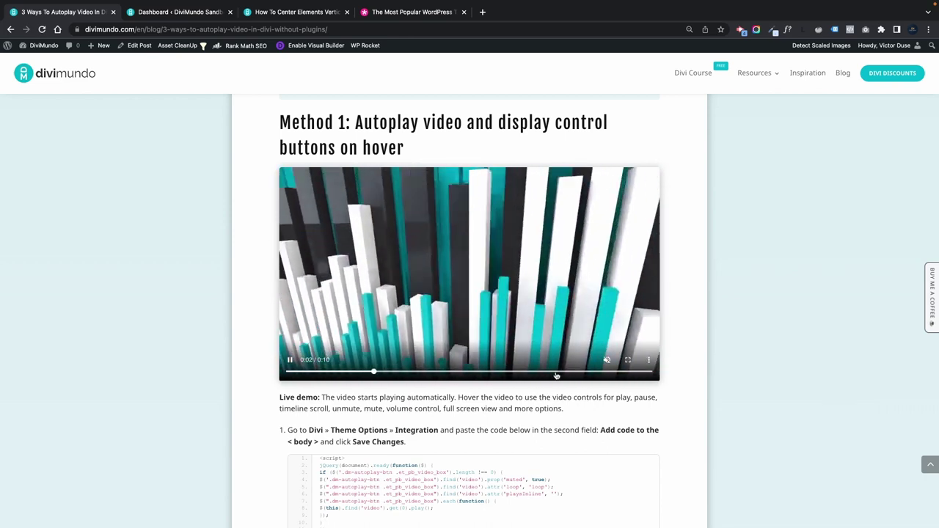
left_click(289, 360)
left_click_drag(557, 374, 535, 377)
mouse_move(610, 365)
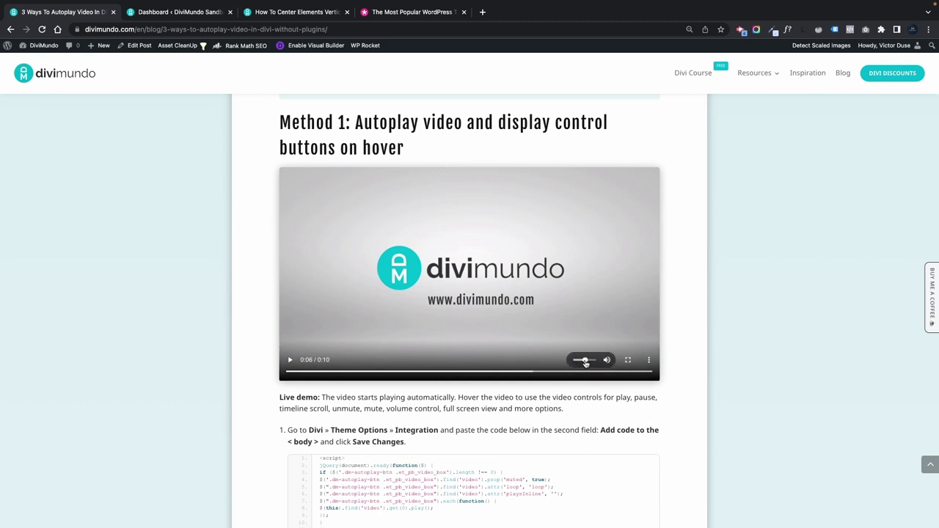
left_click(290, 360)
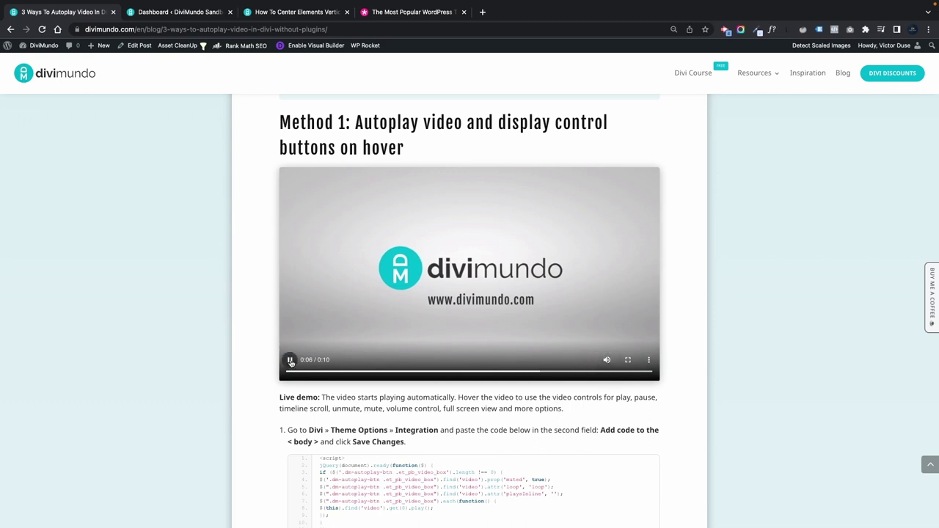
key("XF86AudioRaiseVolume")
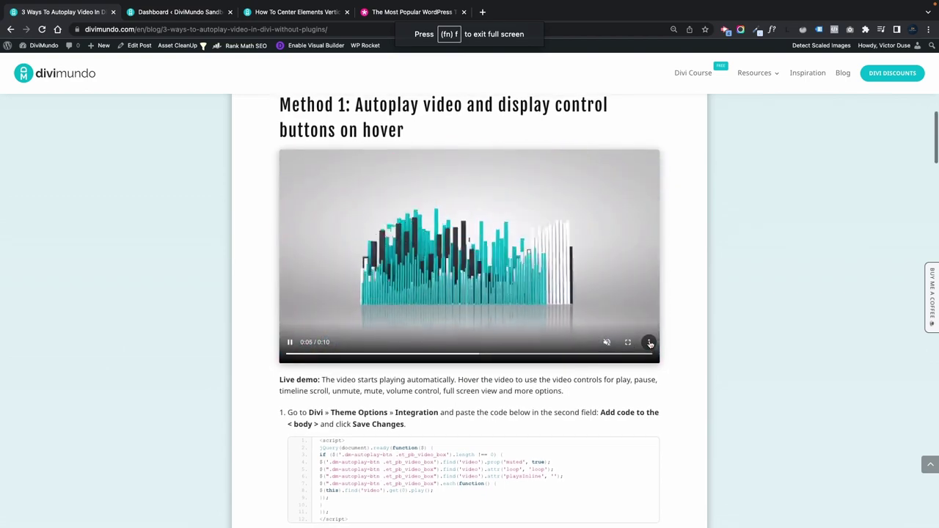
left_click(650, 343)
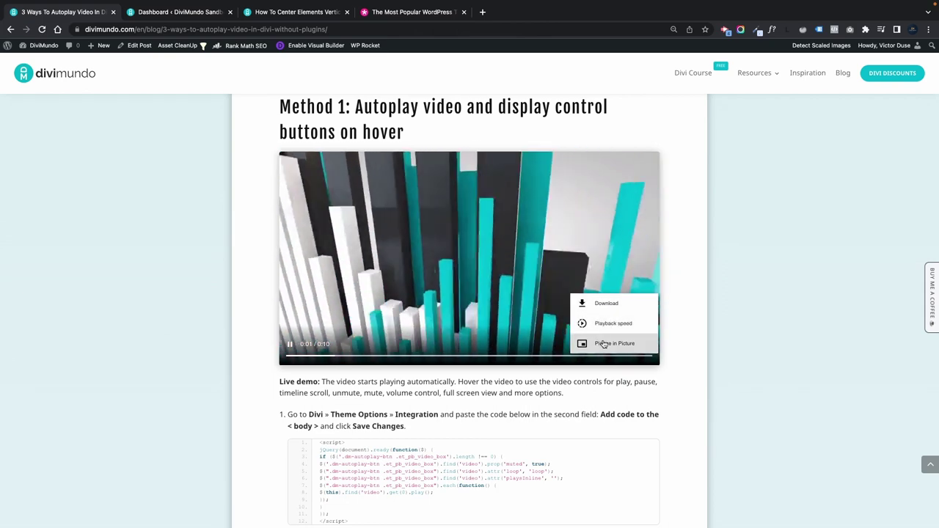
left_click(715, 369)
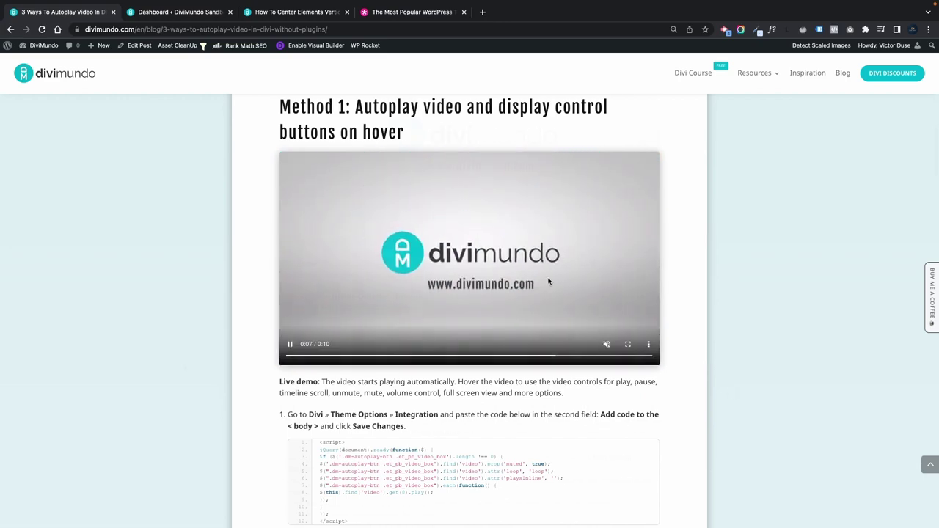
Step: Locate the Method 1 script in the article, then open the Integration settings of Divi Theme Options on the sandbox site
scroll(184, 367, "down", 2)
scroll(327, 391, "down", 1)
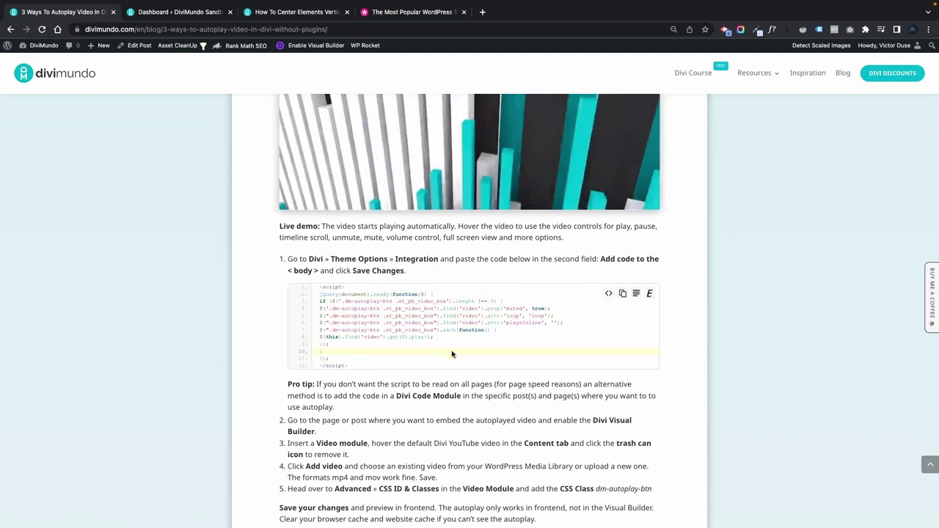
left_click(174, 10)
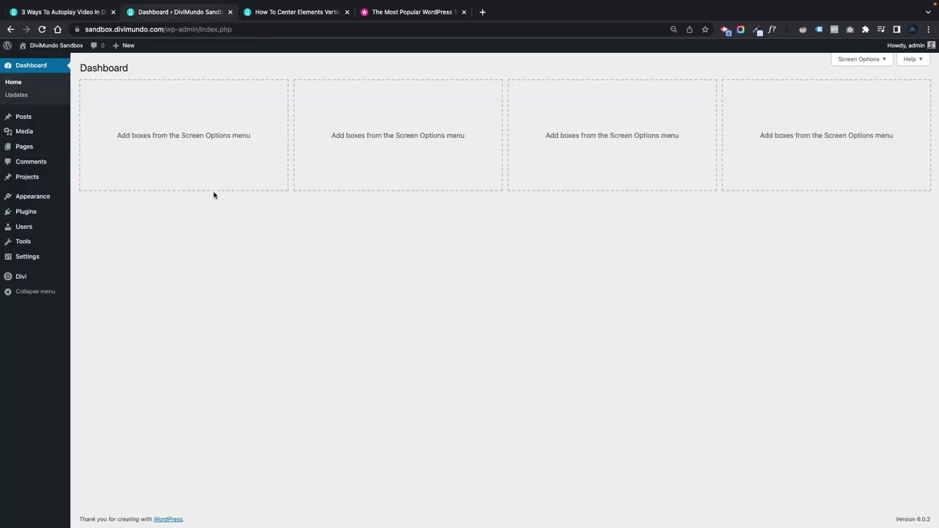
mouse_move(22, 283)
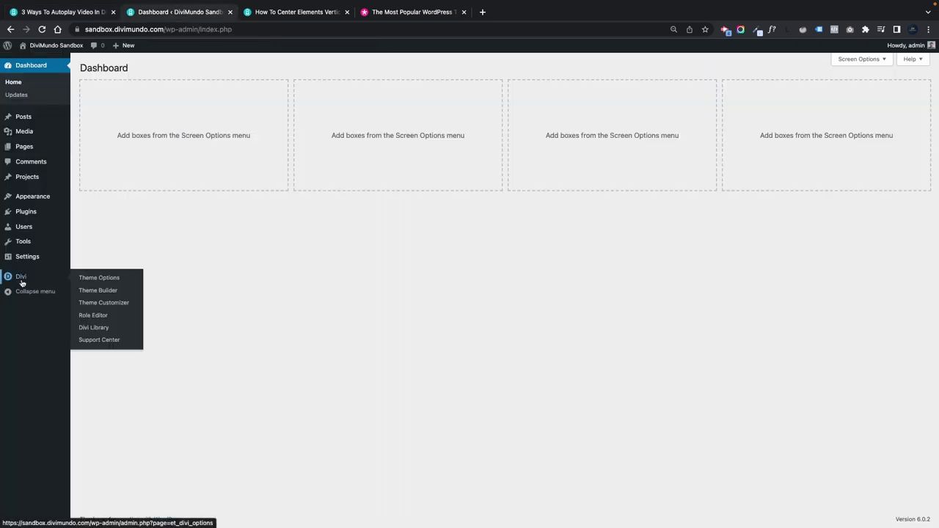
left_click(109, 280)
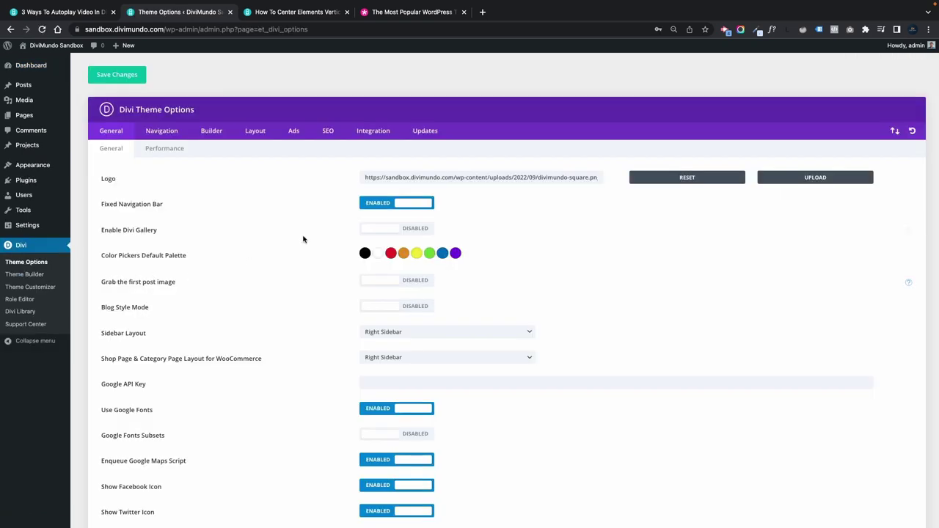
left_click(374, 131)
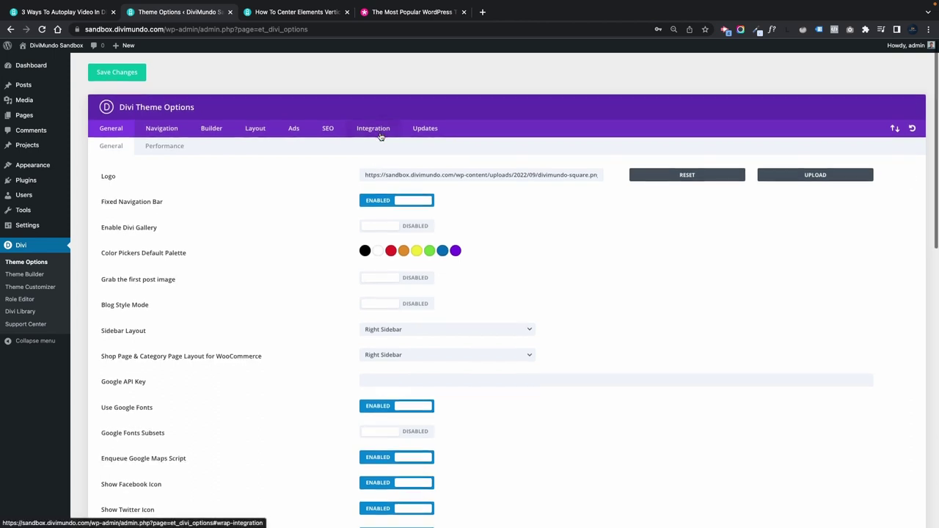
Step: Insert the Method 1 autoplay script for the dm-autoplay-btn class into the site's body code and save the theme options
scroll(266, 365, "down", 4)
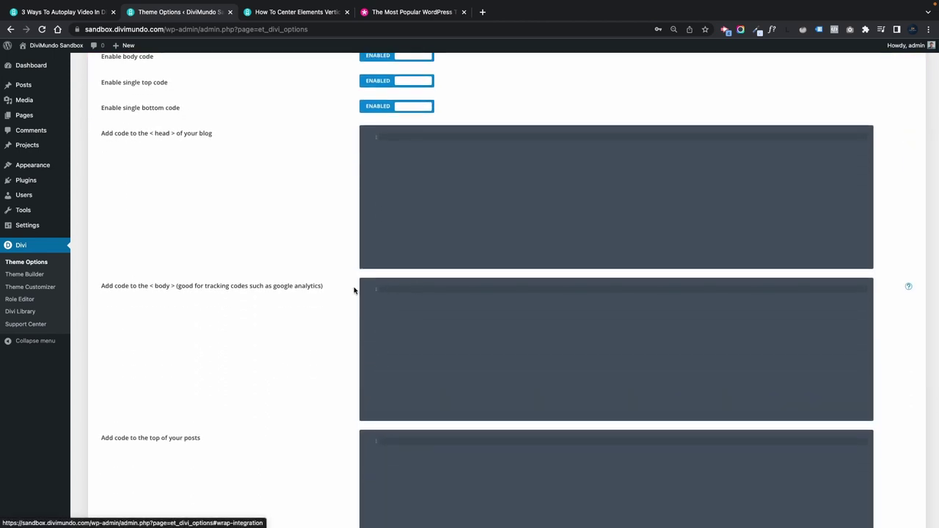
left_click(435, 328)
type("<script> jQuery(document).ready(function($) { if ($('.dm-autoplay-btn .et_pb_video_box').length !== 0) { $('.dm-autoplay-btn .et_pb_video_box').find('video').prop('muted', true); $('.dm-autoplay-btn .et_pb_video_box').find('video').attr('loop', 'loop'); $('.dm-autoplay-btn .et_pb_video_box').find('video').attr('playsInline', ''); $('.dm-autoplay-btn .et_pb_video_box').each(function() { $(this).find('video').get(0).play(); }); } }); </script>")
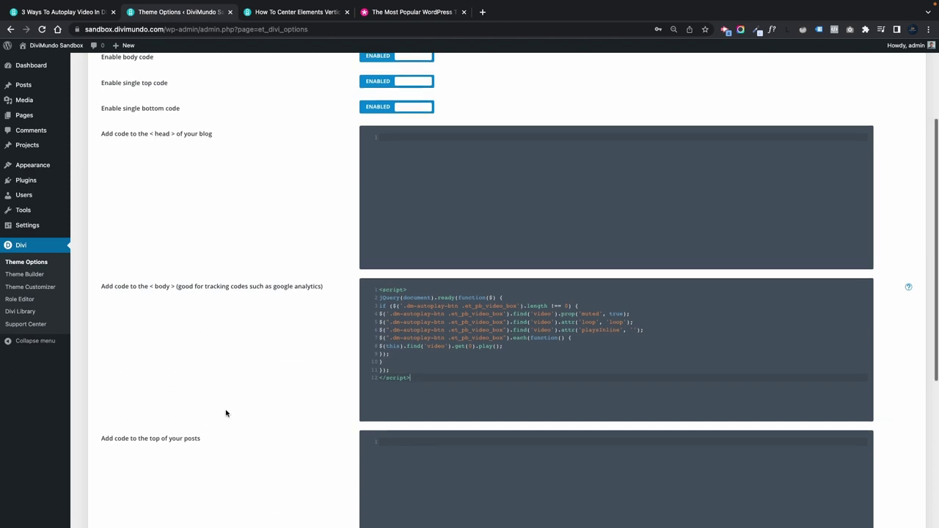
scroll(227, 413, "down", 5)
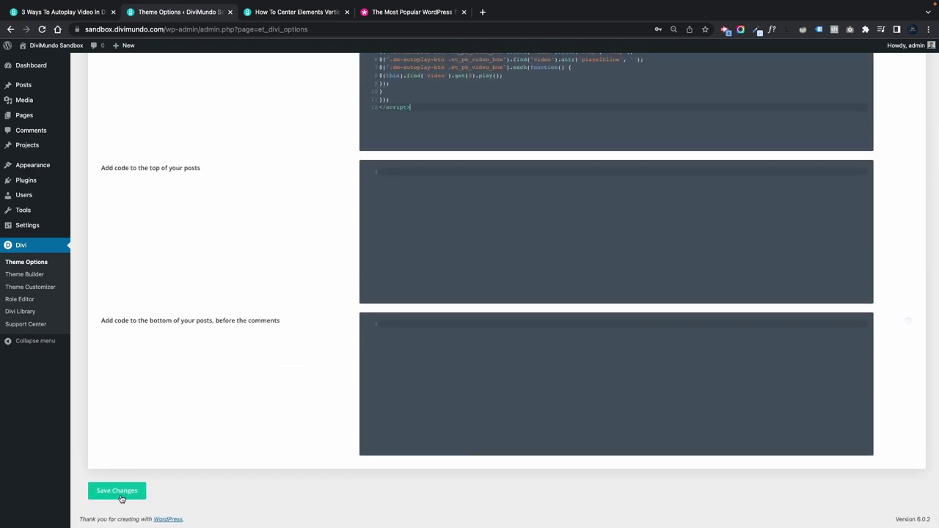
left_click(121, 498)
Step: Create a new page titled "Video loop" and open it in the Divi Builder
scroll(365, 425, "up", 5)
scroll(365, 431, "up", 3)
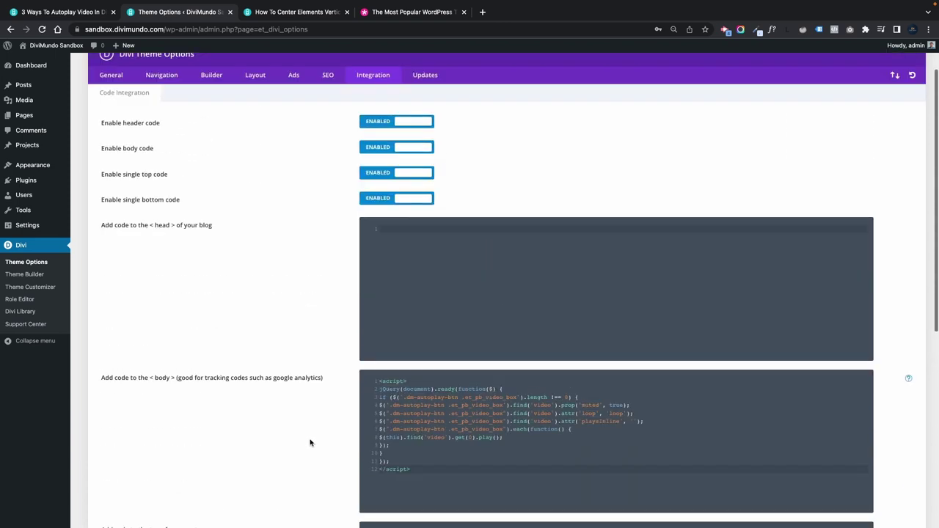
scroll(176, 110, "up", 2)
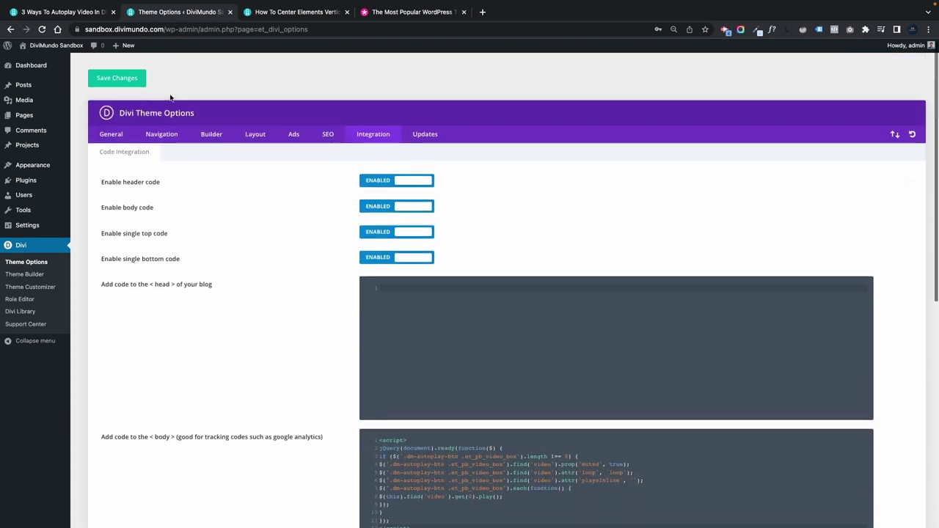
mouse_move(124, 49)
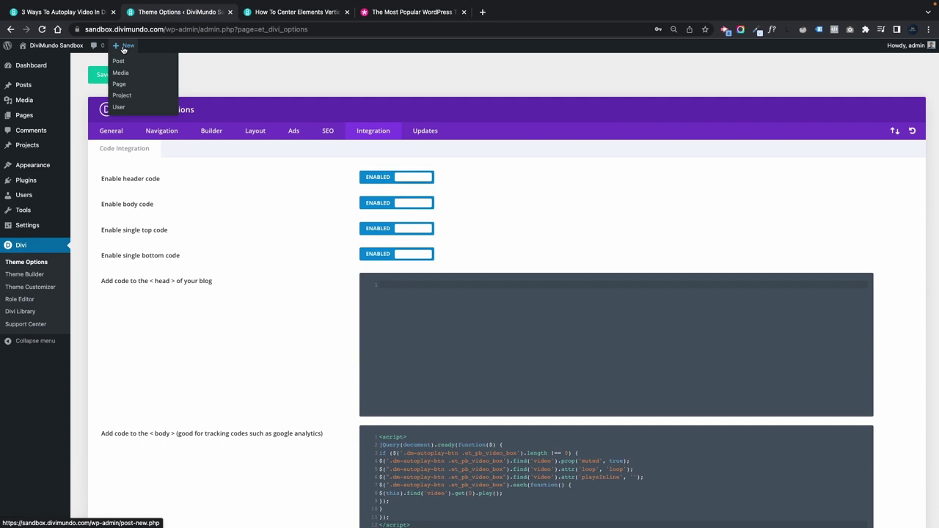
left_click(119, 83)
type("Vie")
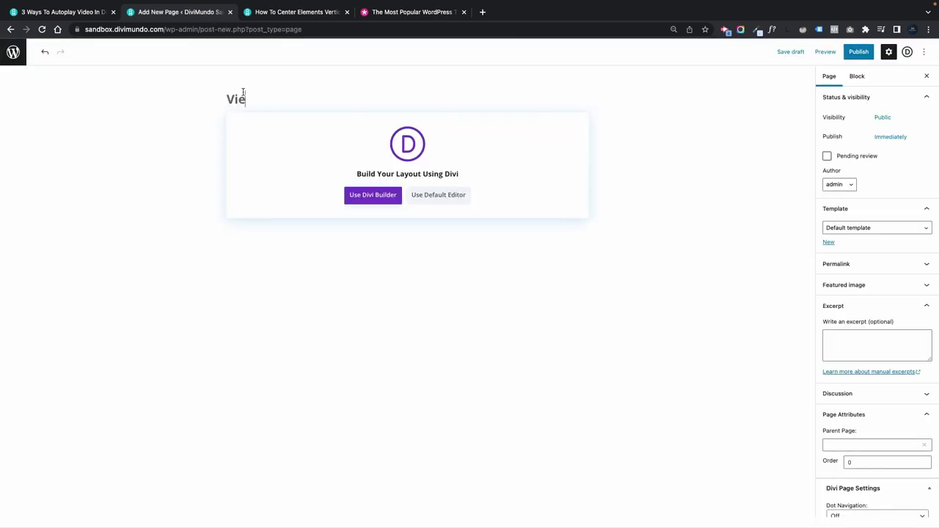
type("de")
key("BackSpace")
key("BackSpace")
key("BackSpace")
type("deo loop")
left_click(384, 198)
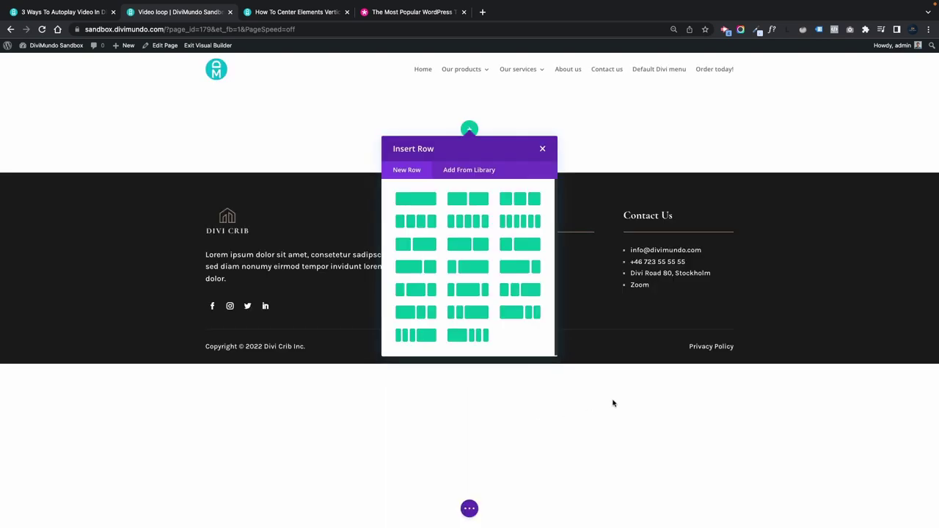
Step: Insert a single-column row containing a Video module
left_click(408, 200)
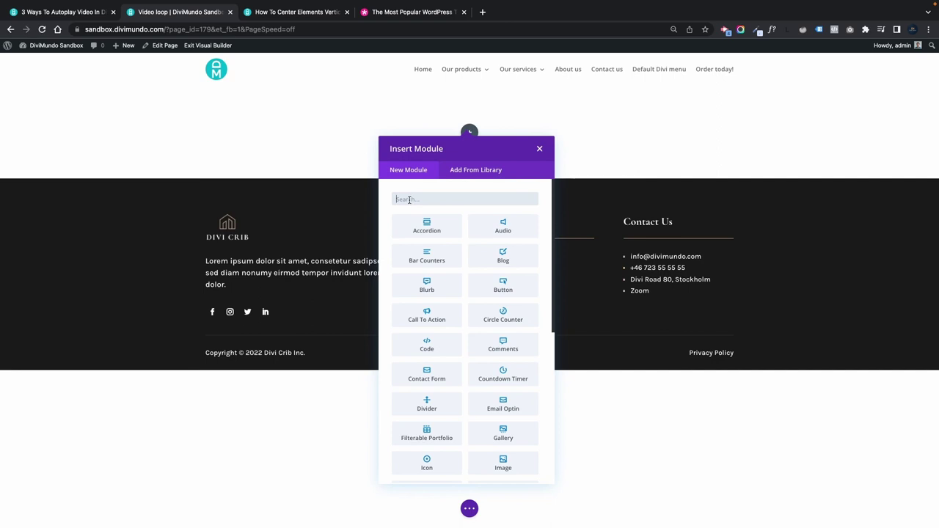
type("video")
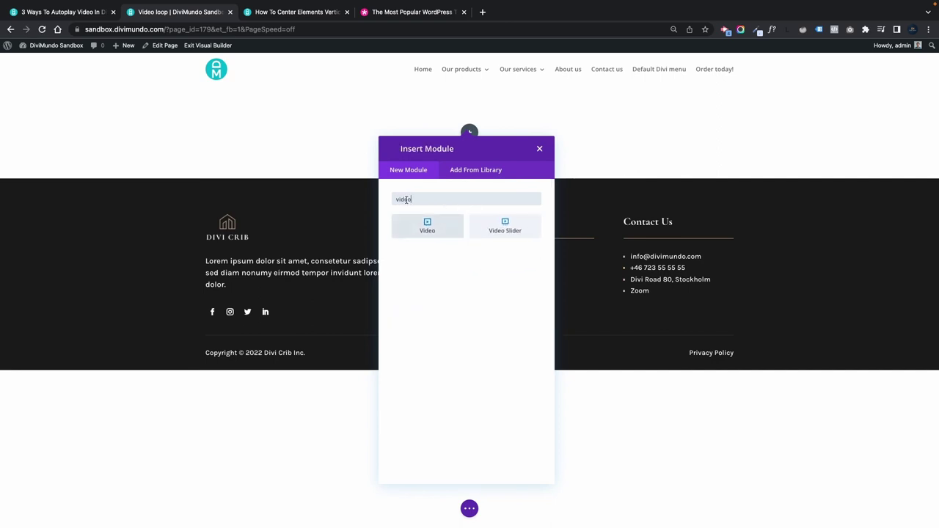
left_click(438, 233)
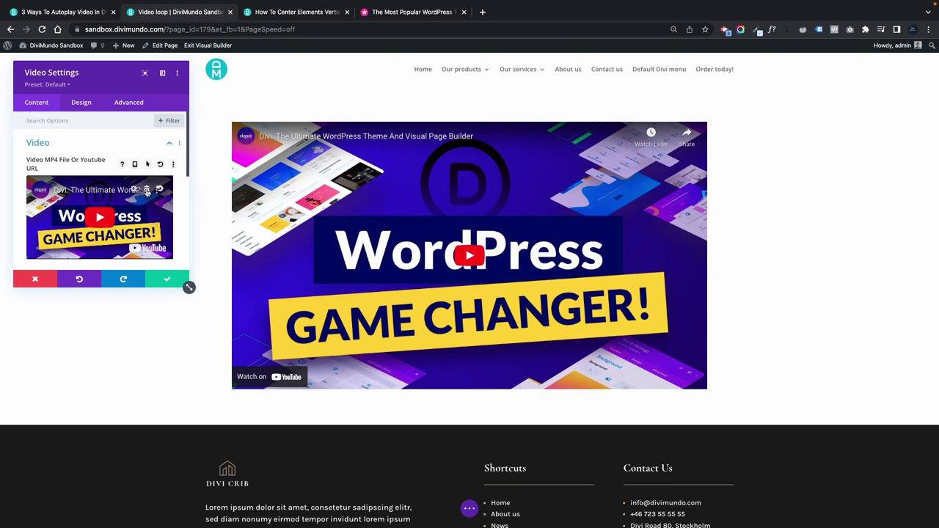
Step: Replace the Video module's default YouTube video with divimundo-video.mp4 from the media library
left_click(147, 190)
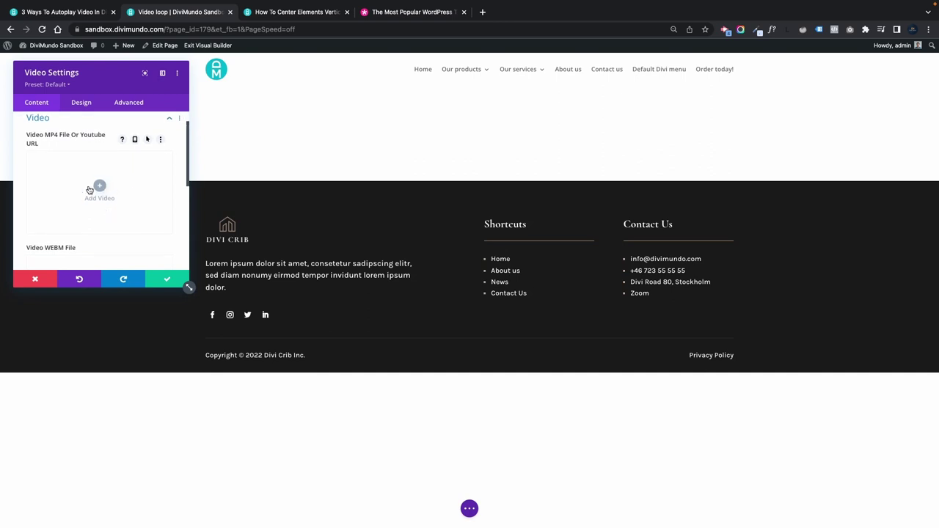
left_click(98, 189)
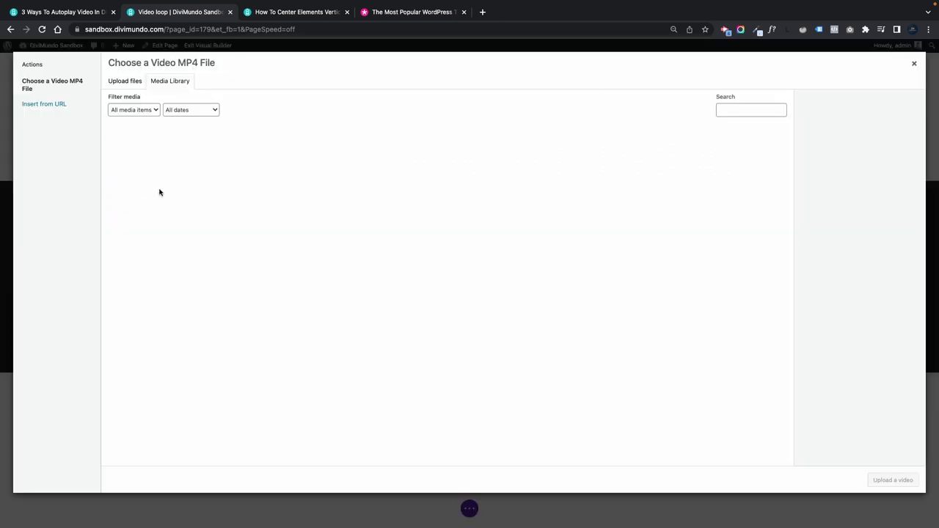
left_click(129, 83)
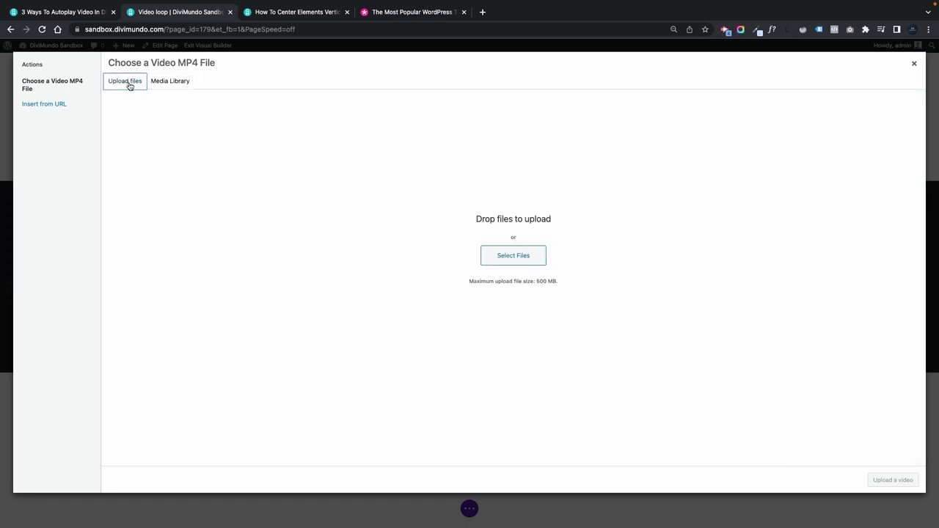
left_click(174, 82)
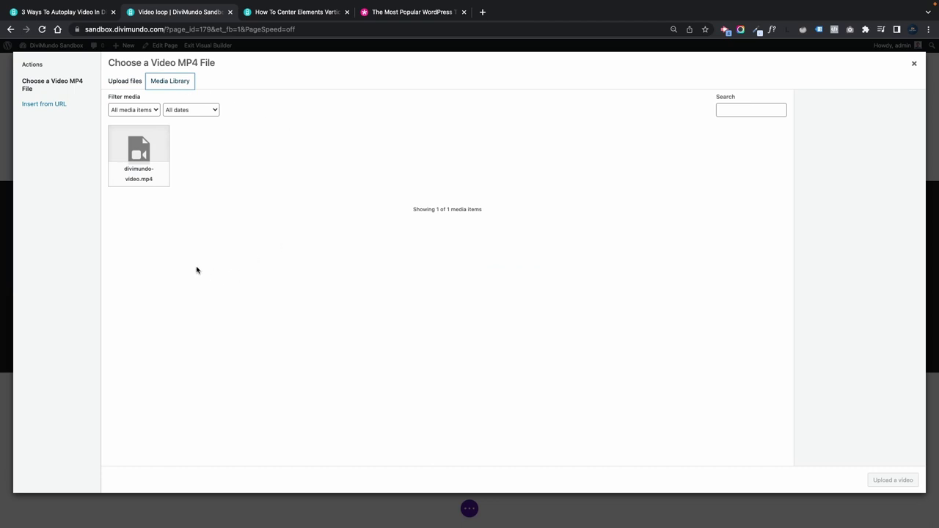
left_click(147, 170)
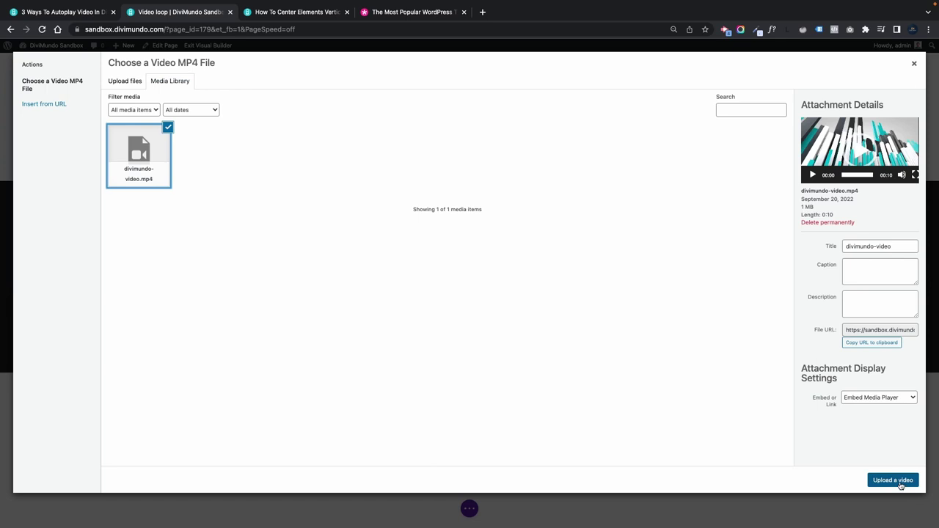
left_click(892, 480)
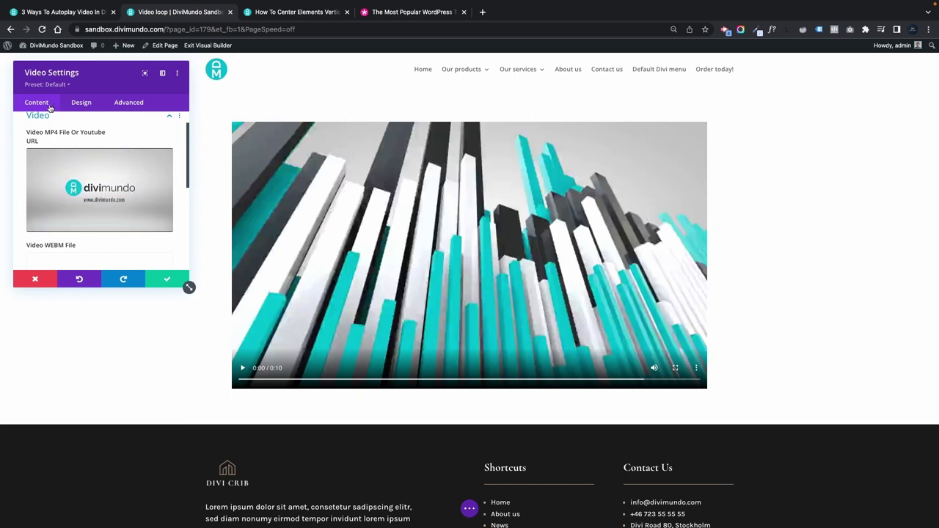
Step: Set the Video module's CSS class to dm-autoplay-btn, copied from Method 1 of the DiviMundo article, and save the module settings
left_click(116, 106)
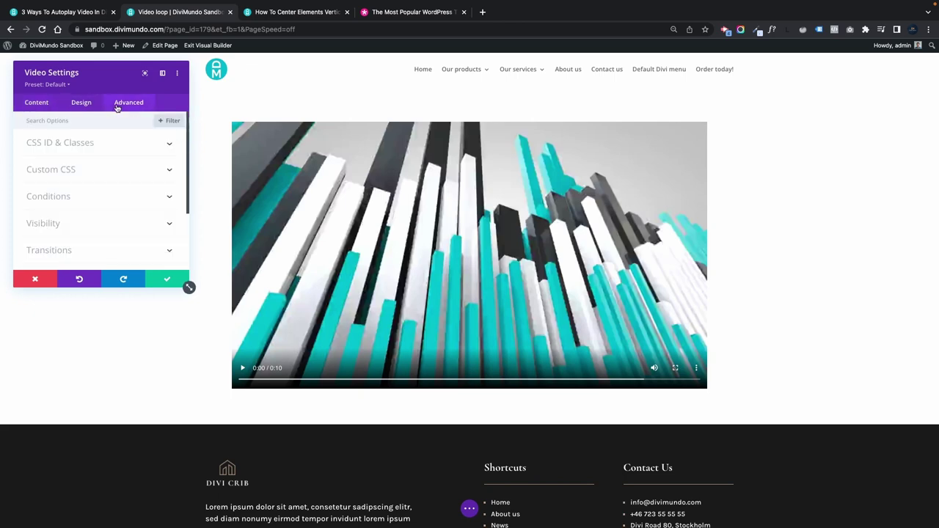
left_click(56, 144)
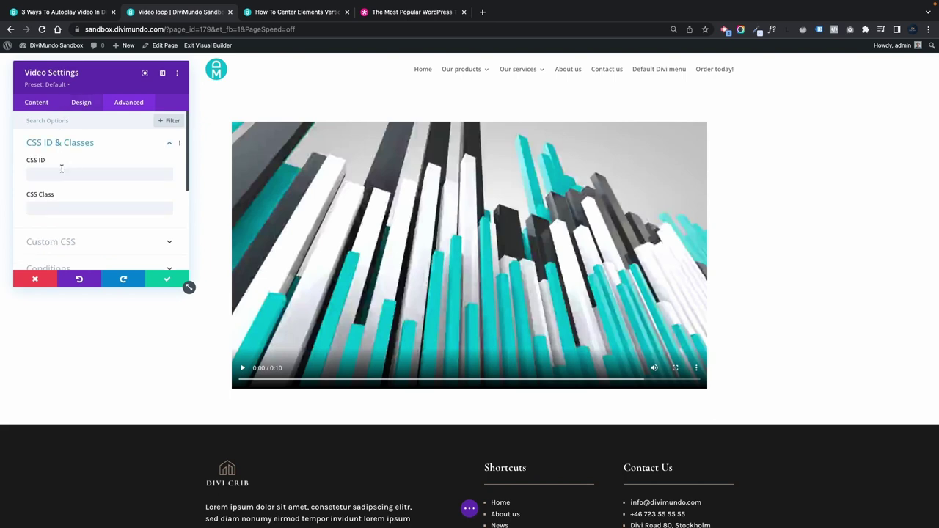
left_click(71, 11)
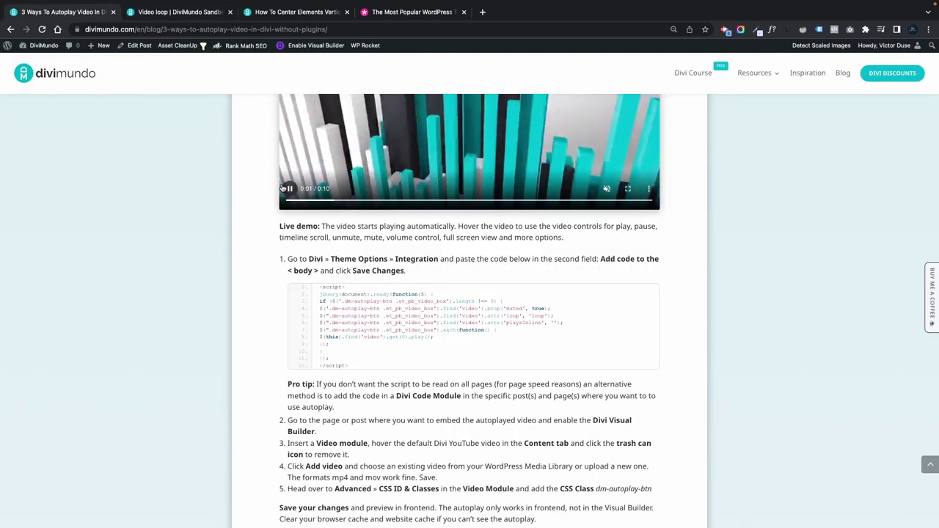
scroll(422, 335, "down", 3)
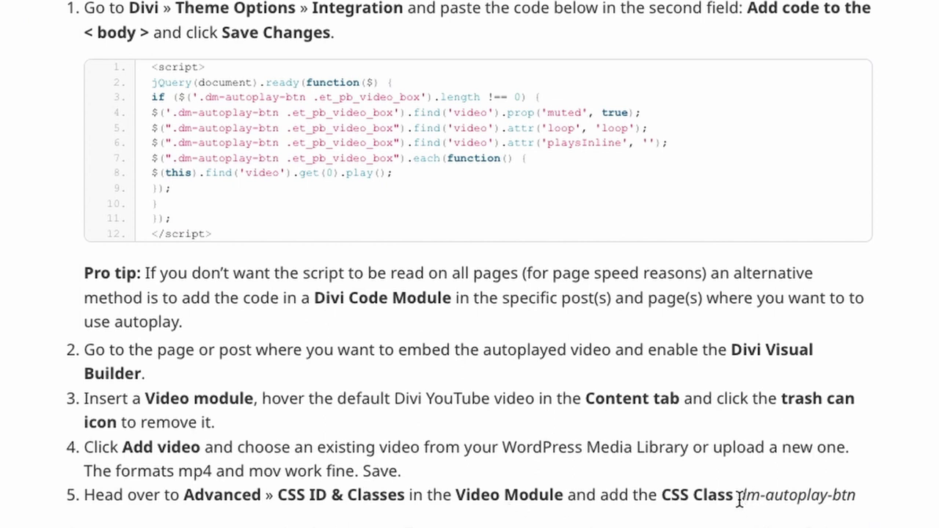
left_click_drag(739, 496, 862, 506)
key("super+c")
left_click(179, 13)
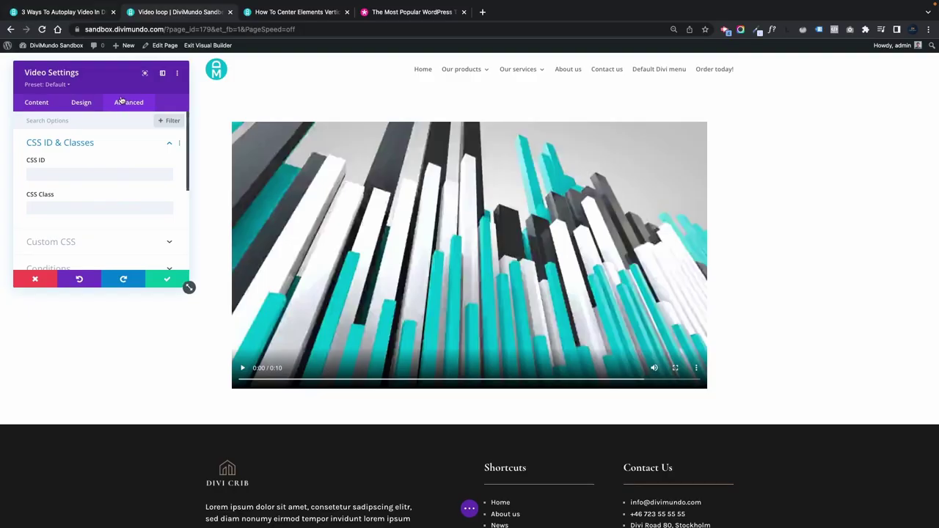
left_click(42, 208)
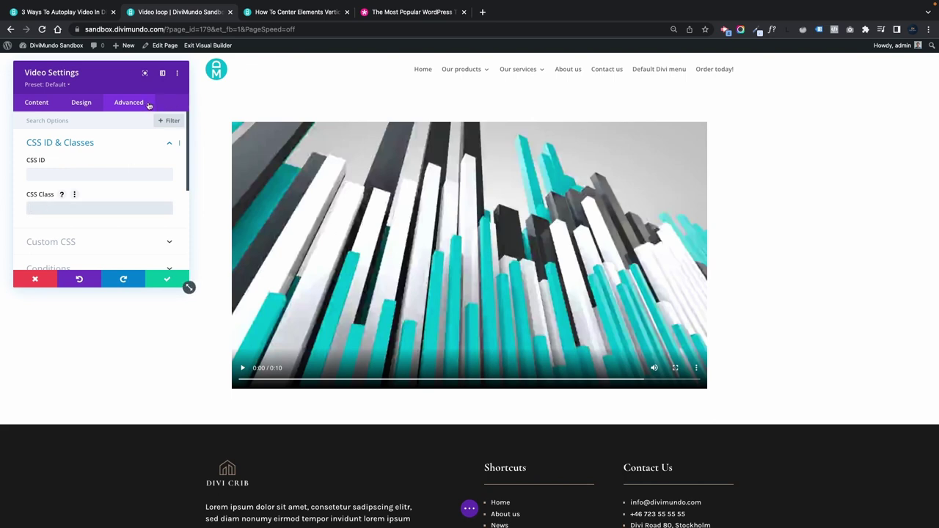
key("super+v")
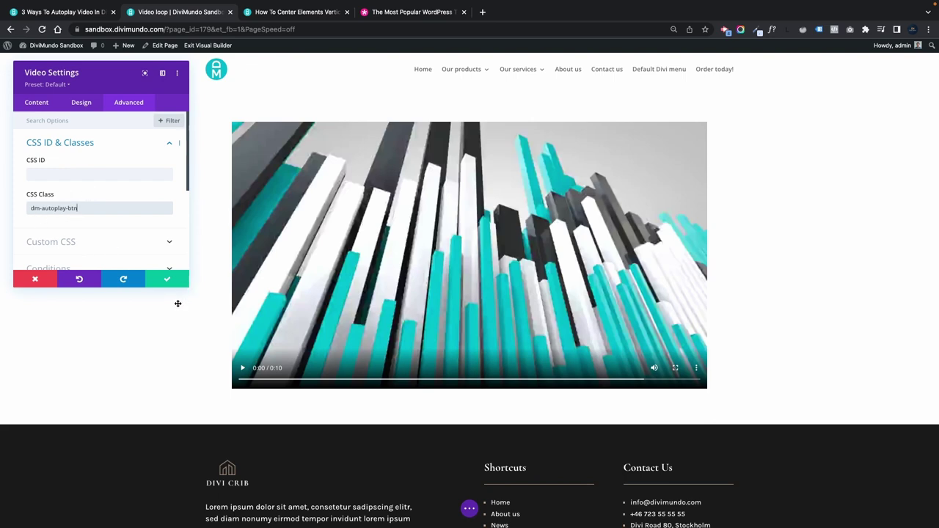
left_click(166, 281)
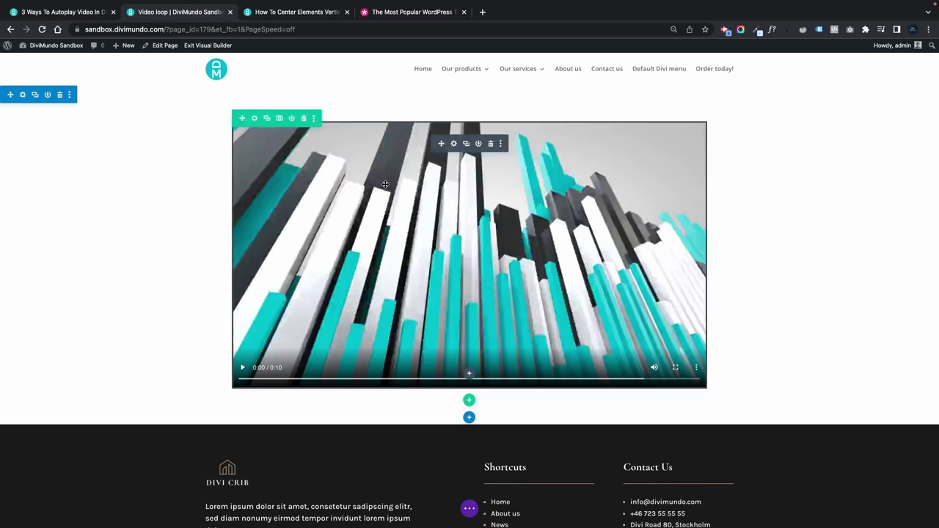
Step: Save the page, exit the Visual Builder, and test the video's hover controls and sound toggle on the frontend
left_click(206, 46)
left_click(506, 340)
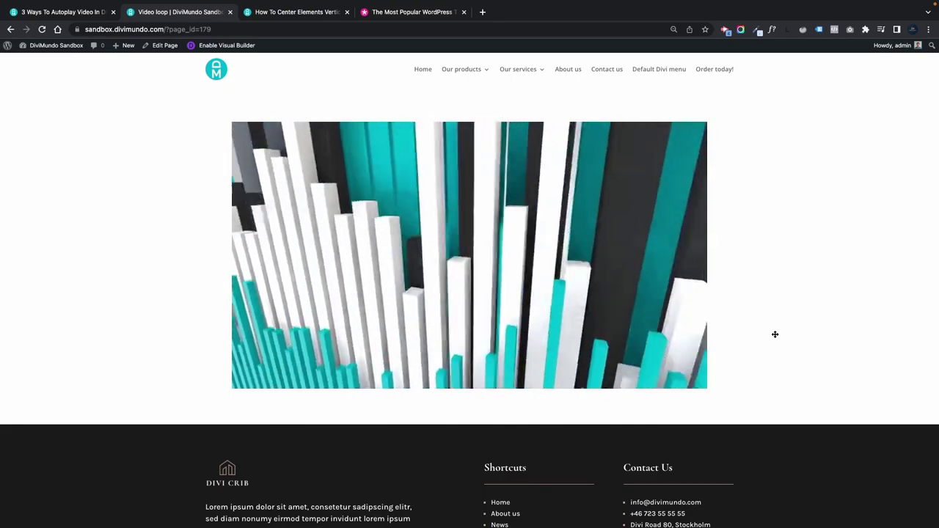
mouse_move(467, 271)
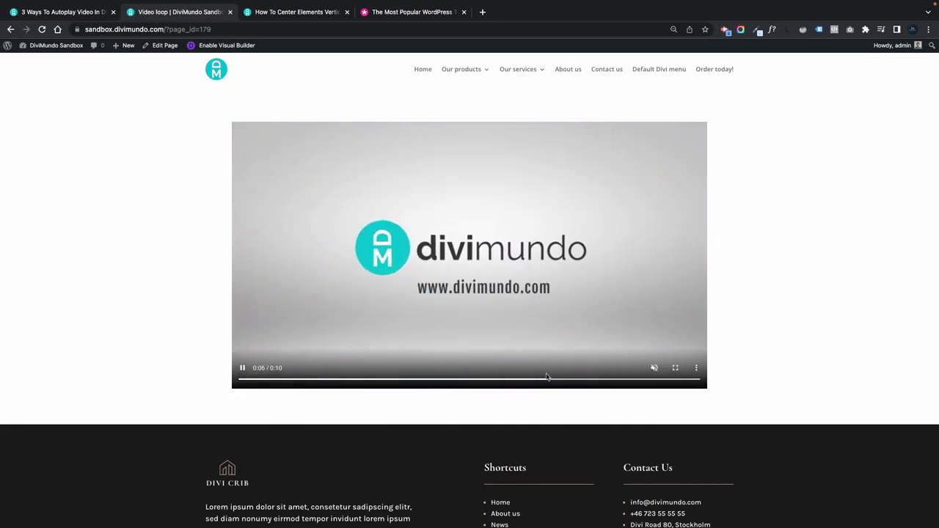
left_click(654, 374)
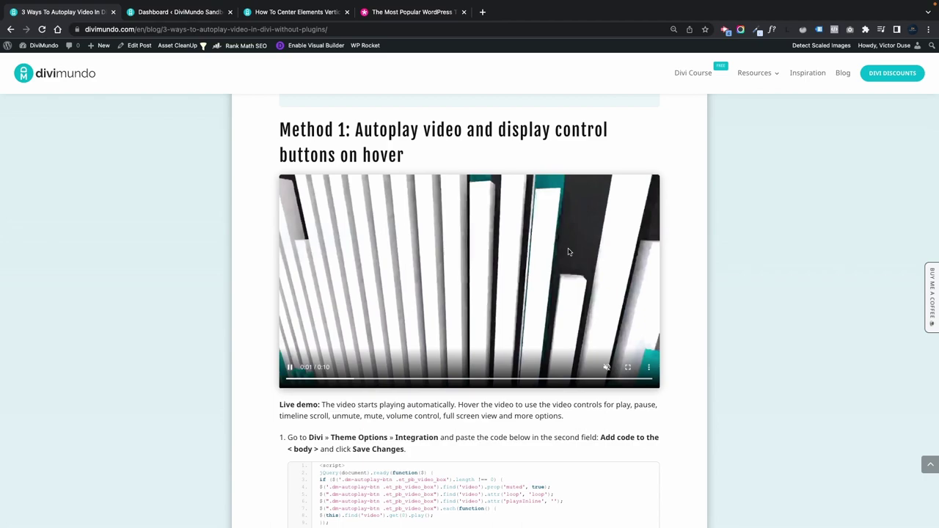
Step: Examine the Method 2 demo in the DiviMundo article and the autoplaying videos on the Elegant Themes homepage
scroll(567, 253, "down", 10)
scroll(567, 257, "down", 1)
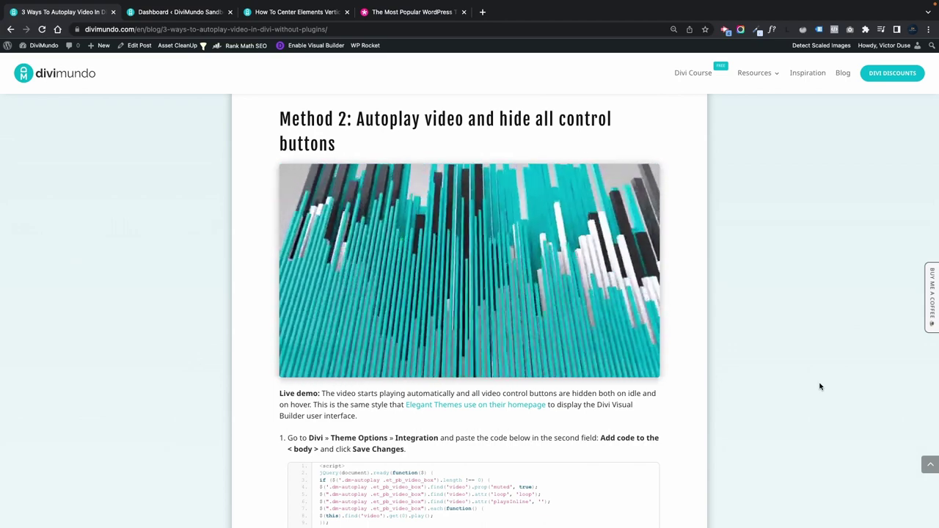
left_click(413, 11)
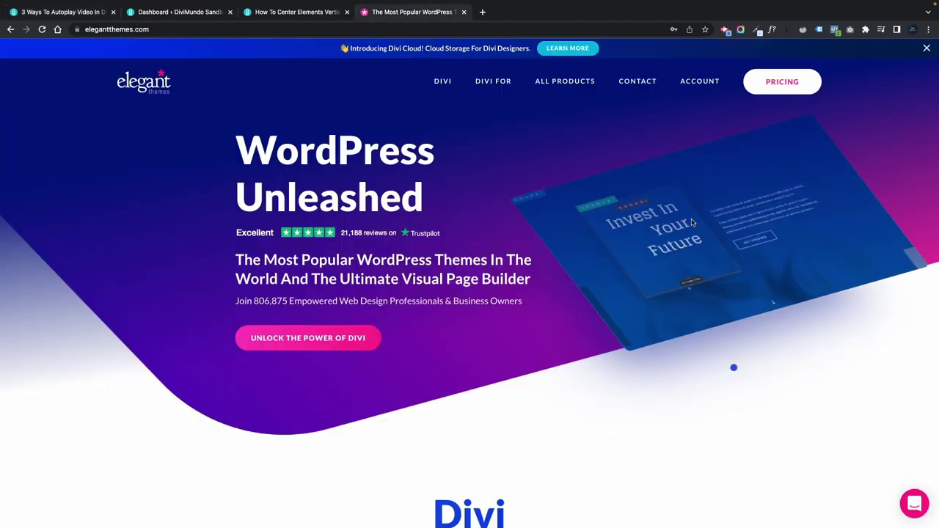
scroll(656, 273, "down", 3)
scroll(656, 273, "down", 3)
key("ctrl+Tab")
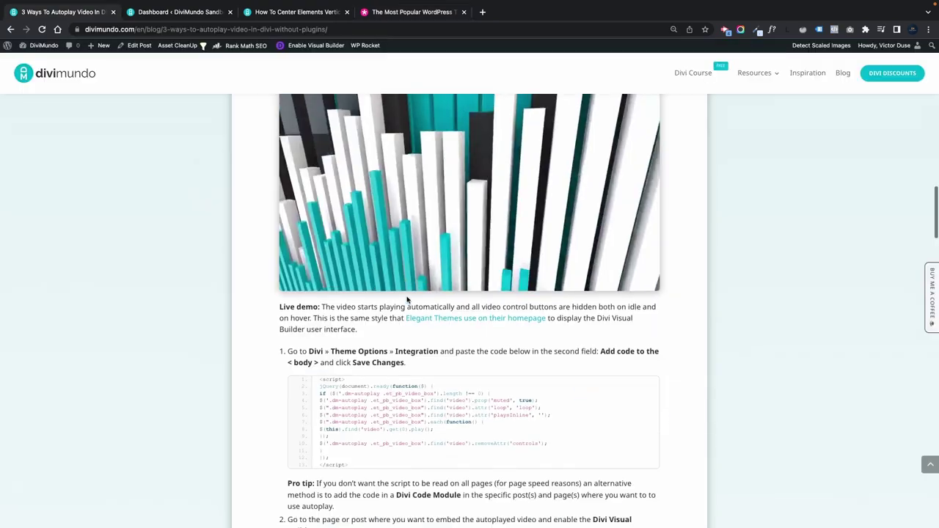
Step: Copy the Method 2 autoplay script from the article and open the Integration settings in the sandbox site's Divi Theme Options
scroll(408, 299, "down", 3)
mouse_move(622, 230)
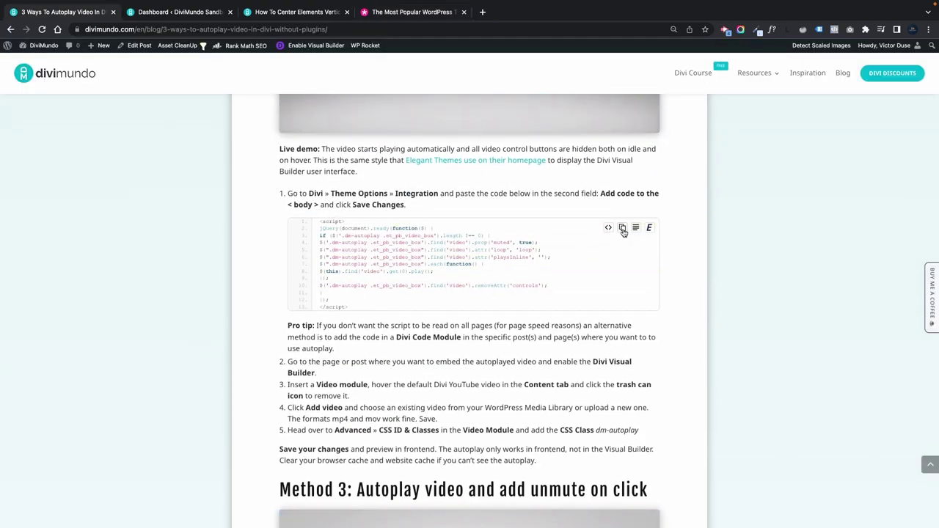
left_click(621, 230)
left_click(176, 13)
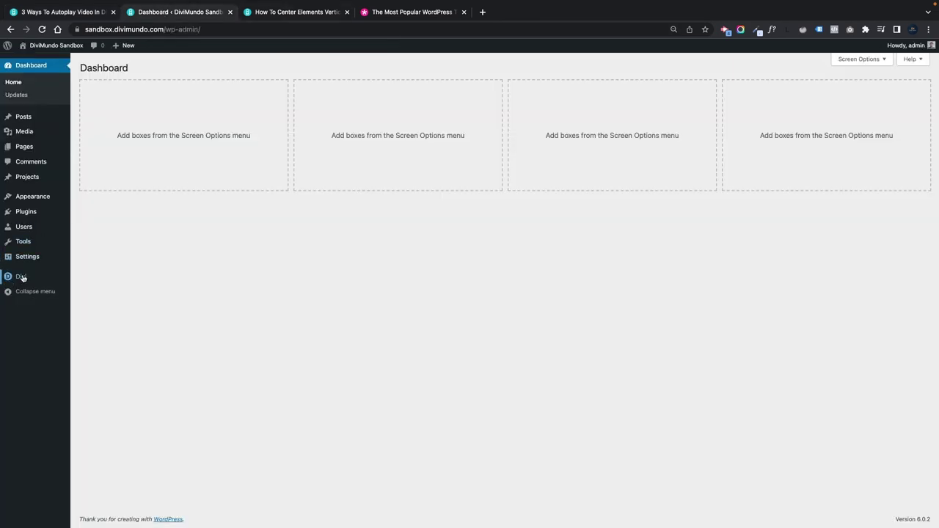
mouse_move(29, 277)
left_click(95, 278)
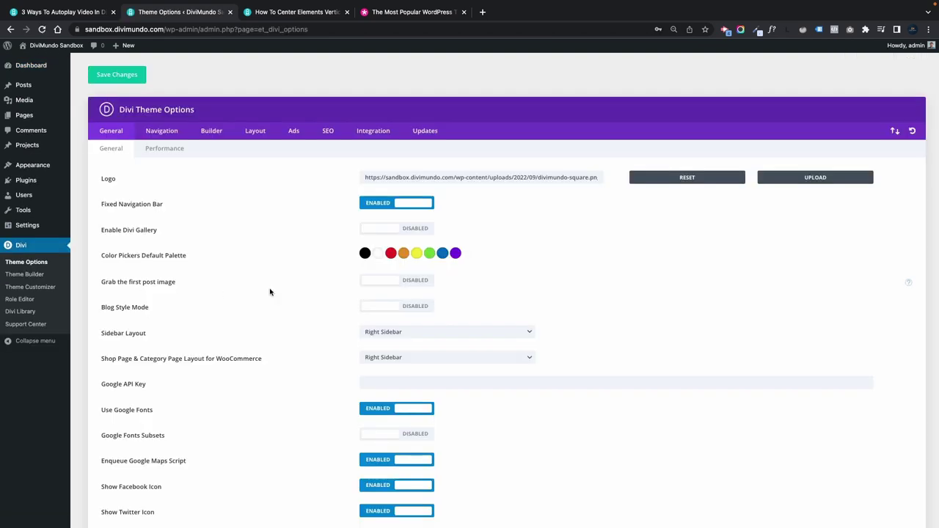
left_click(373, 132)
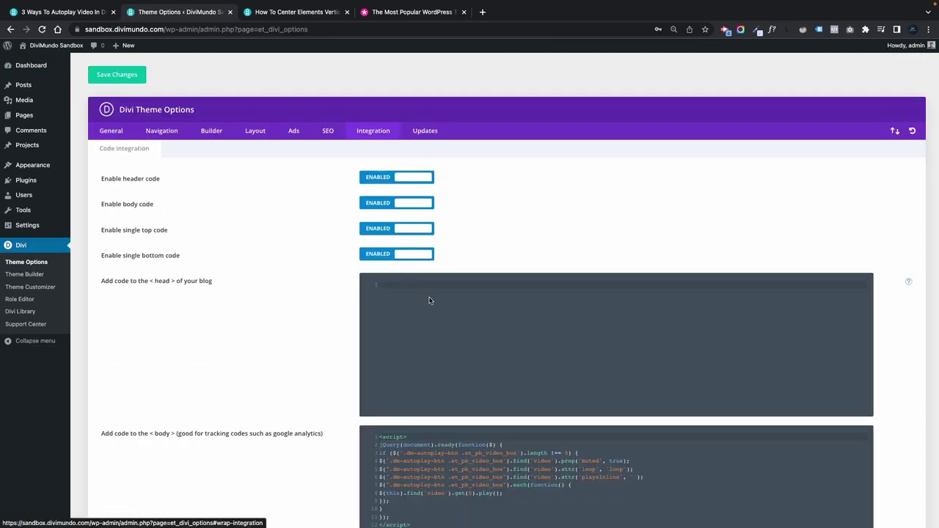
Step: Replace the site's body code with the copied Method 2 script for the dm-autoplay class and save the theme options
scroll(429, 301, "down", 5)
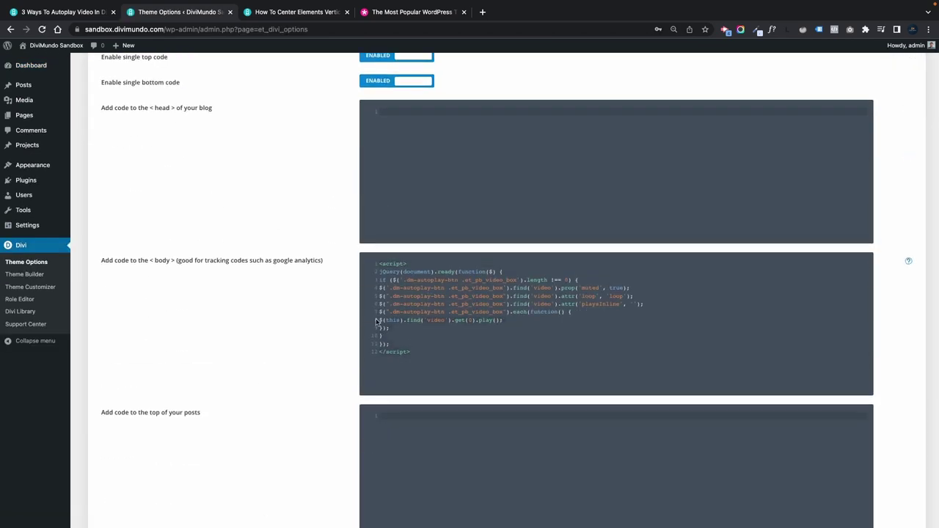
key("super+a")
key("BackSpace")
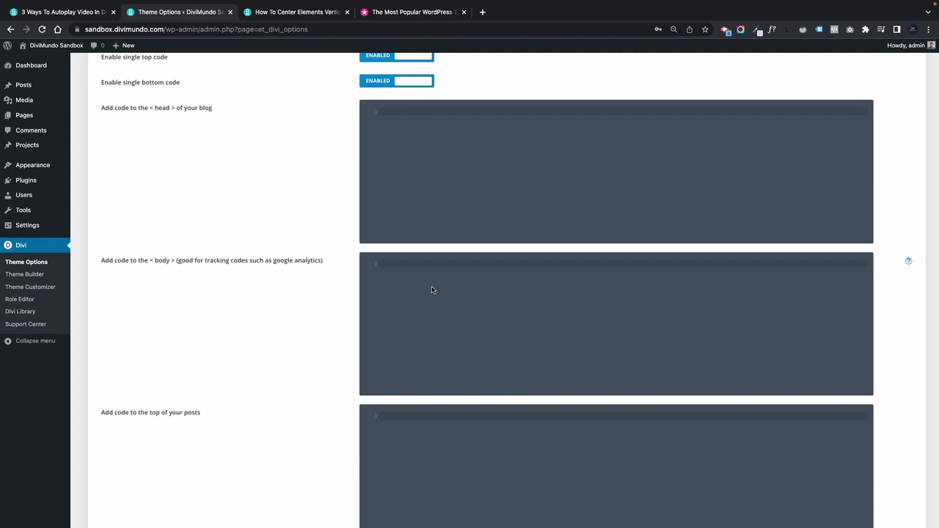
key("super+v")
scroll(181, 326, "down", 7)
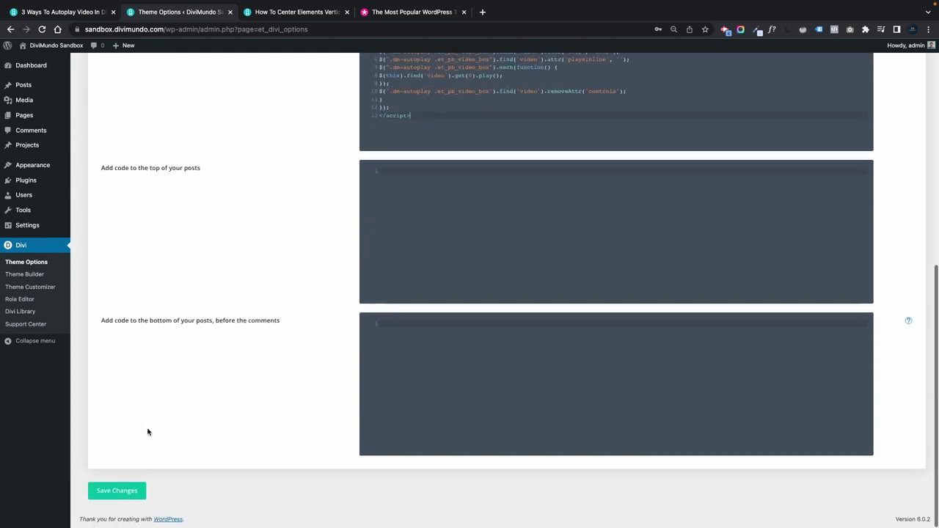
left_click(102, 490)
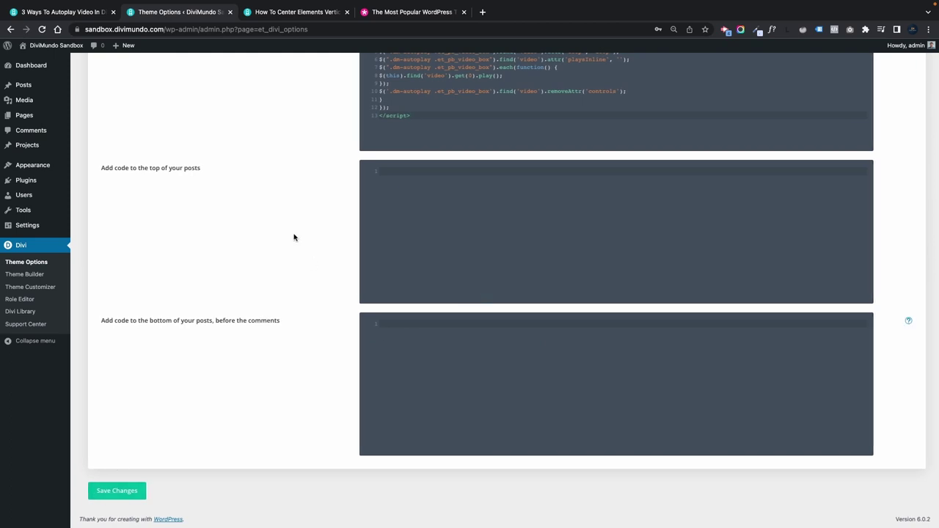
Step: Reopen the Video loop page in the Visual Builder and open the Video module's CSS ID and class settings
left_click(30, 116)
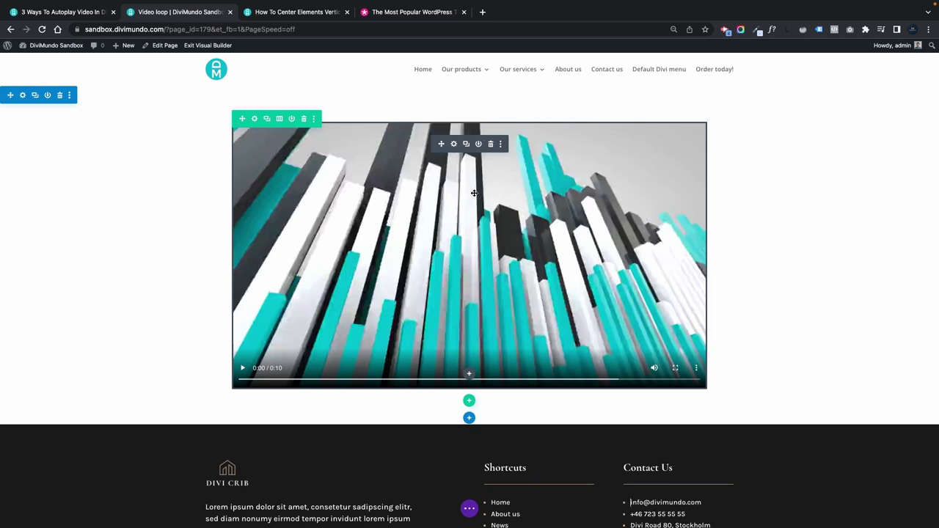
left_click(453, 145)
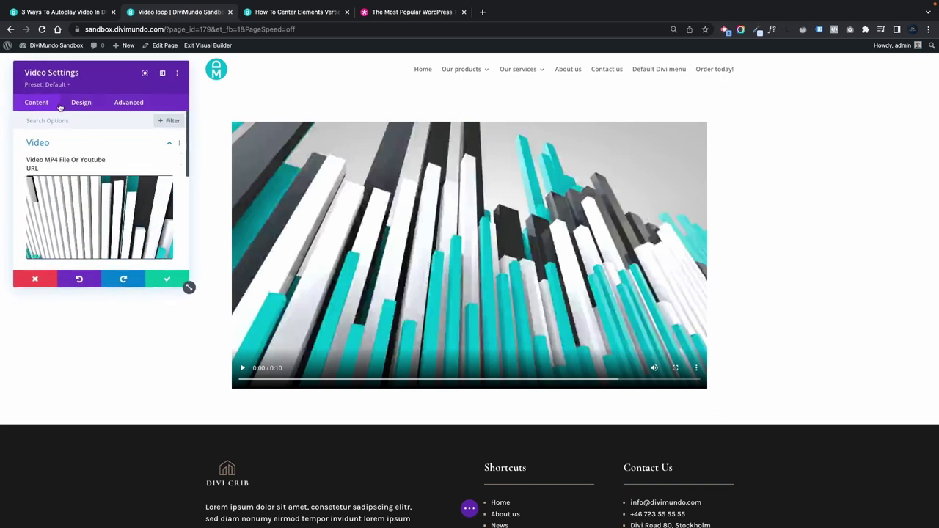
left_click(115, 105)
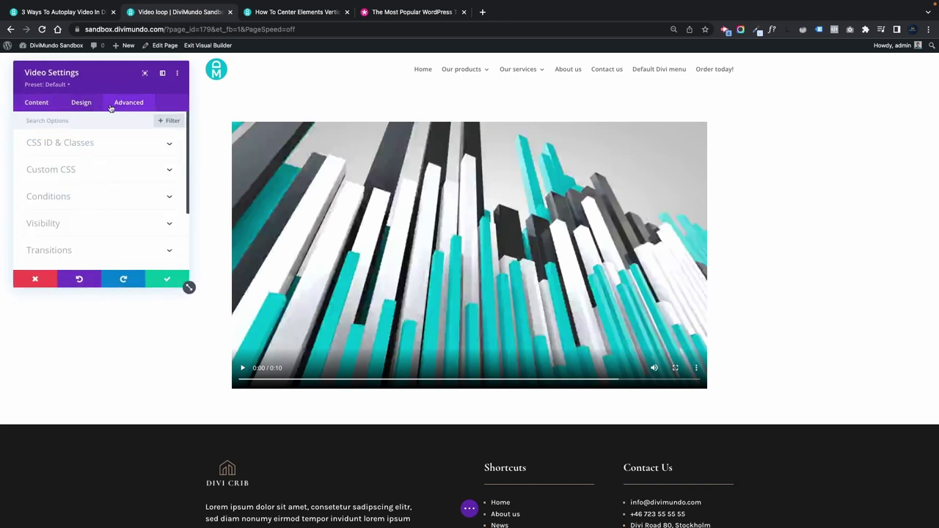
left_click(71, 142)
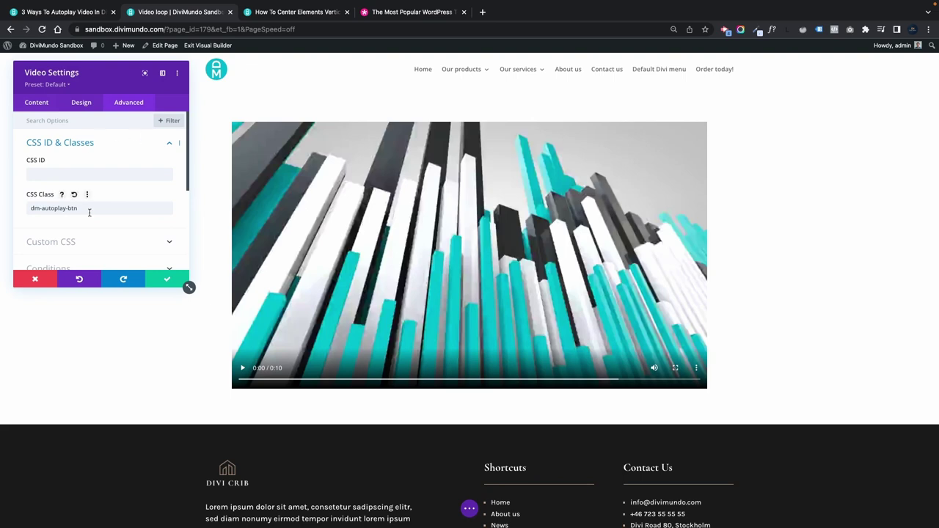
Step: Replace the Video module's CSS class with dm-autoplay, copied from Method 2 of the article, and save and exit the builder
left_click(87, 11)
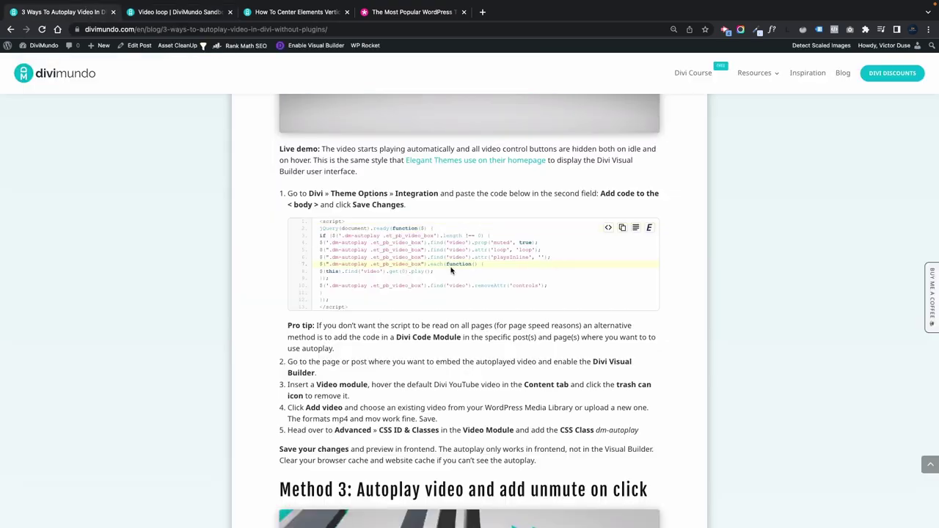
scroll(451, 270, "down", 3)
scroll(451, 270, "up", 1)
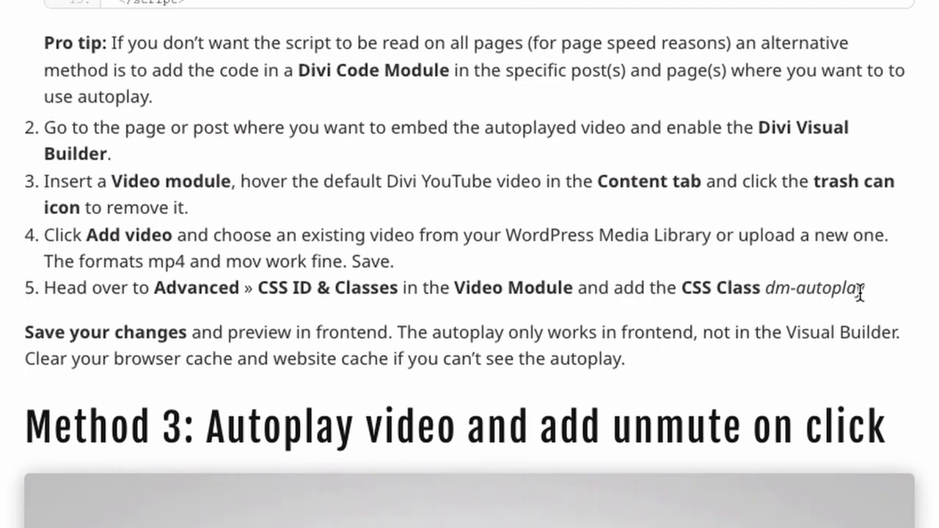
left_click_drag(866, 288, 763, 288)
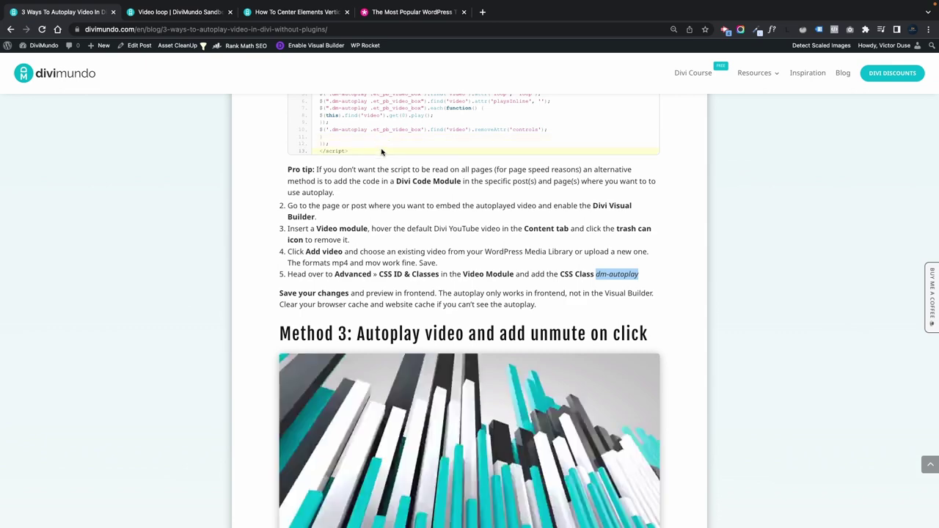
left_click(157, 11)
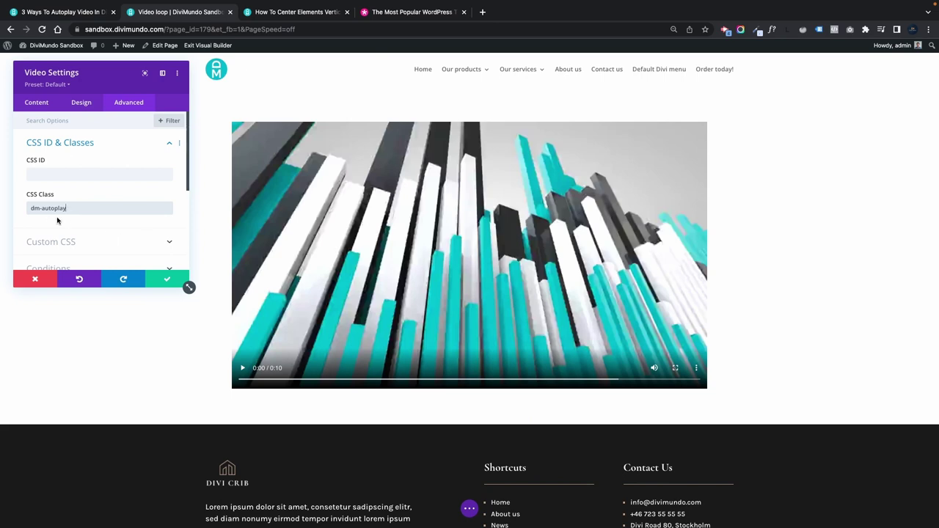
left_click(168, 281)
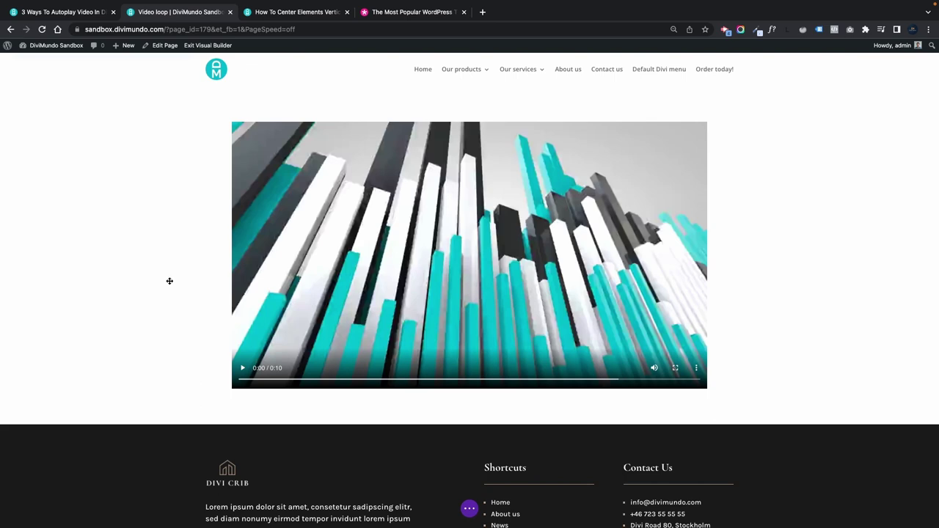
left_click(208, 44)
left_click(552, 341)
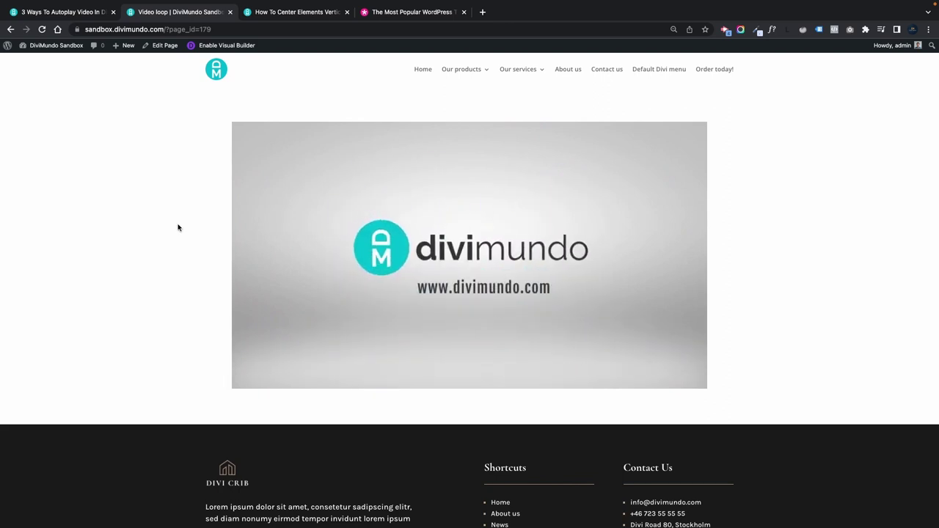
Step: Examine the Method 3 live demo for autoplay with unmute on click in the DiviMundo article
left_click(67, 12)
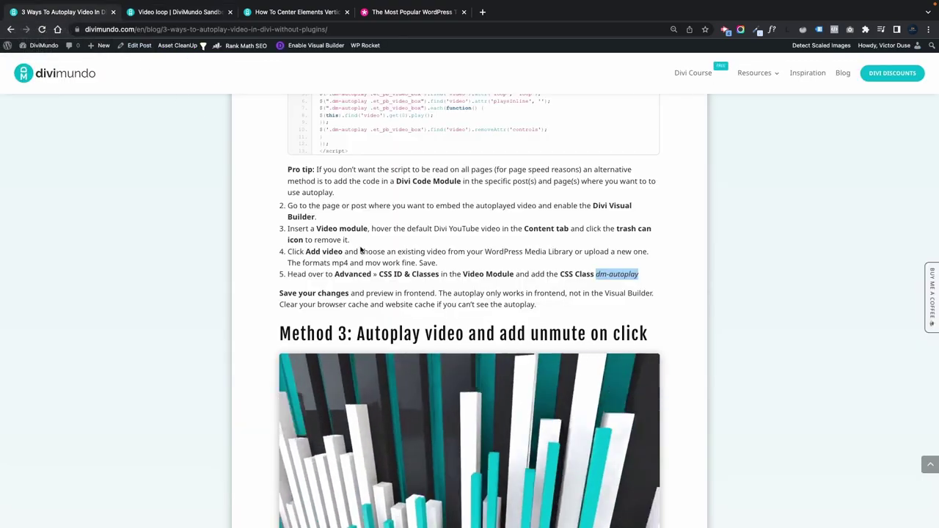
scroll(481, 339, "down", 3)
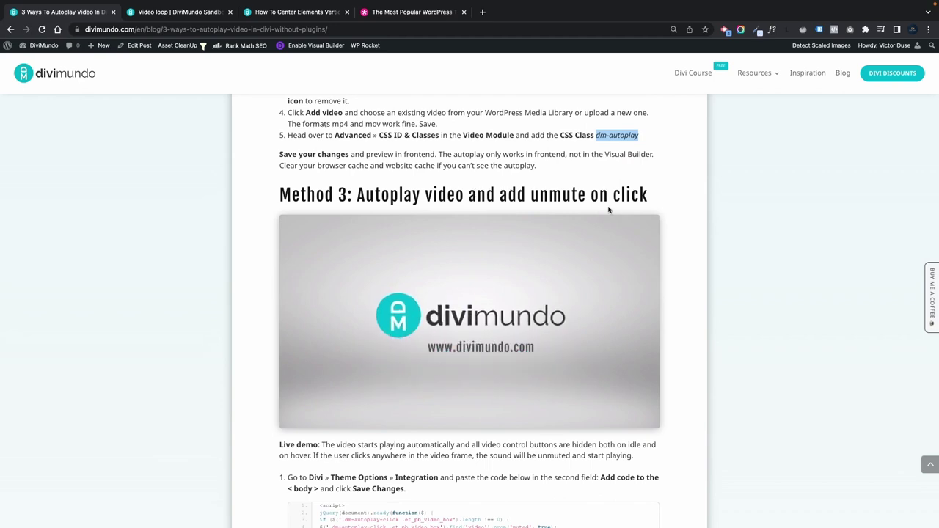
scroll(145, 274, "down", 1)
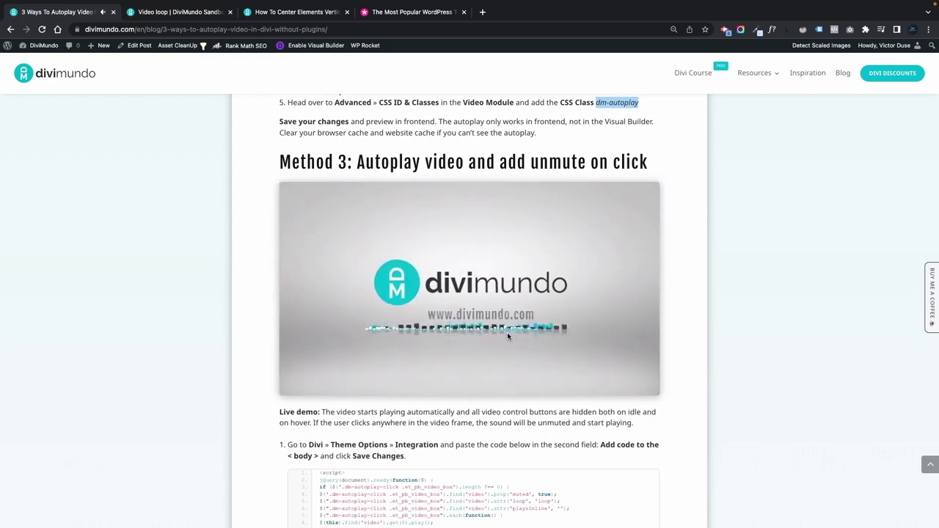
Step: Copy the Method 3 script from the article and open the sandbox site's Divi theme options for code integration
scroll(507, 336, "down", 3)
scroll(495, 415, "down", 1)
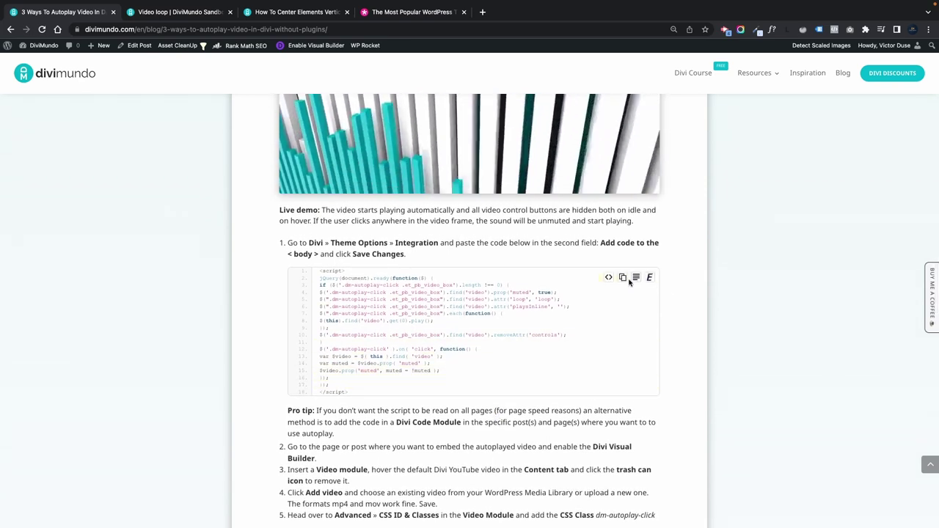
left_click(153, 9)
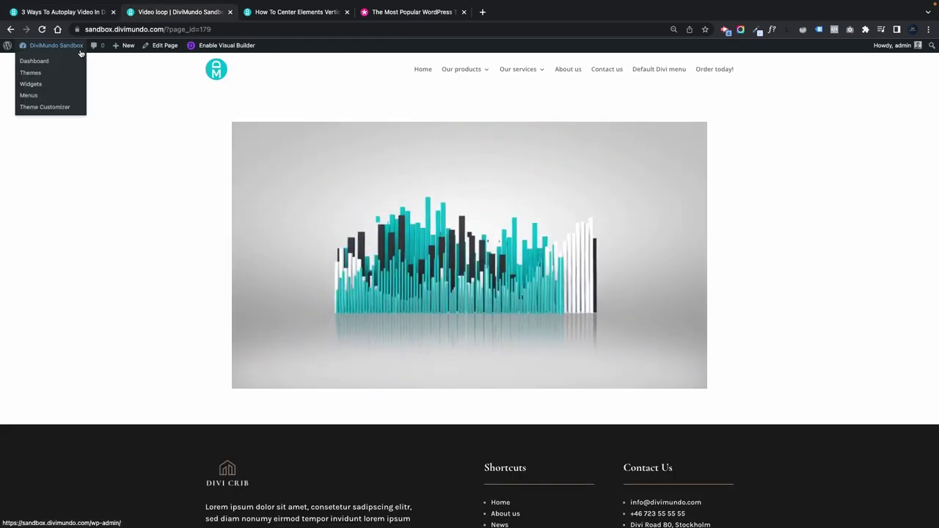
left_click(80, 48)
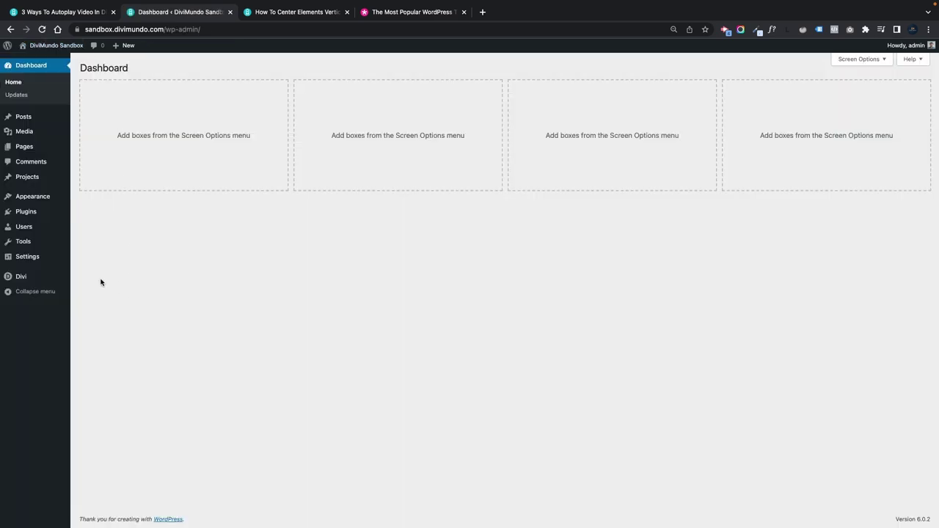
mouse_move(23, 280)
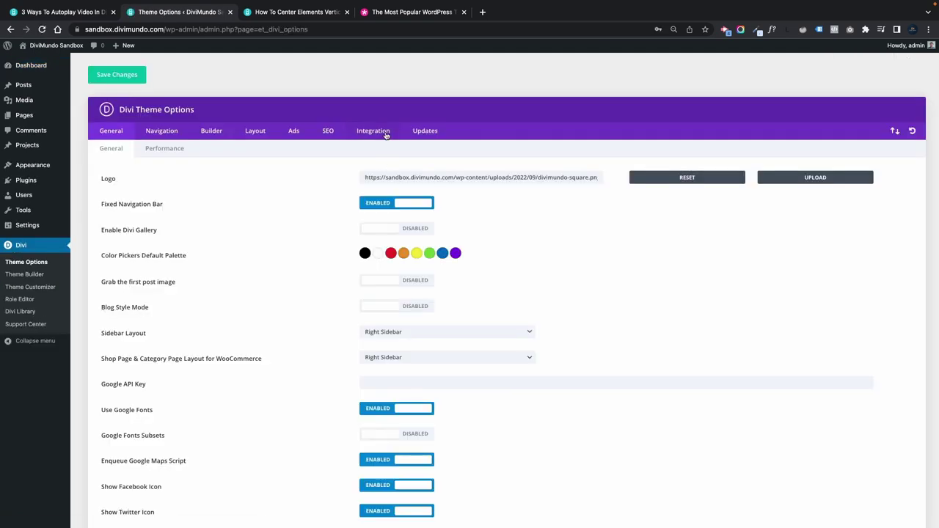
left_click(385, 135)
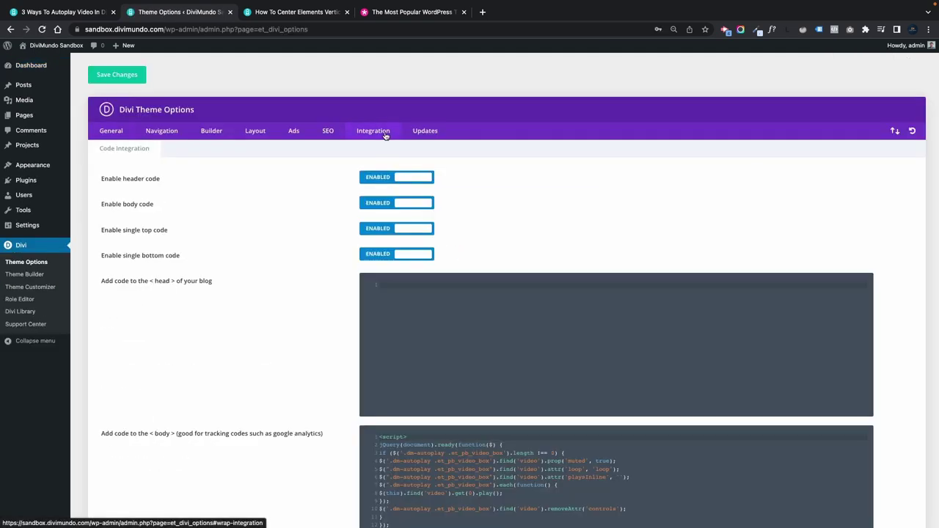
Step: Replace the site's body code with the copied Method 3 script and save the theme options
scroll(474, 352, "down", 2)
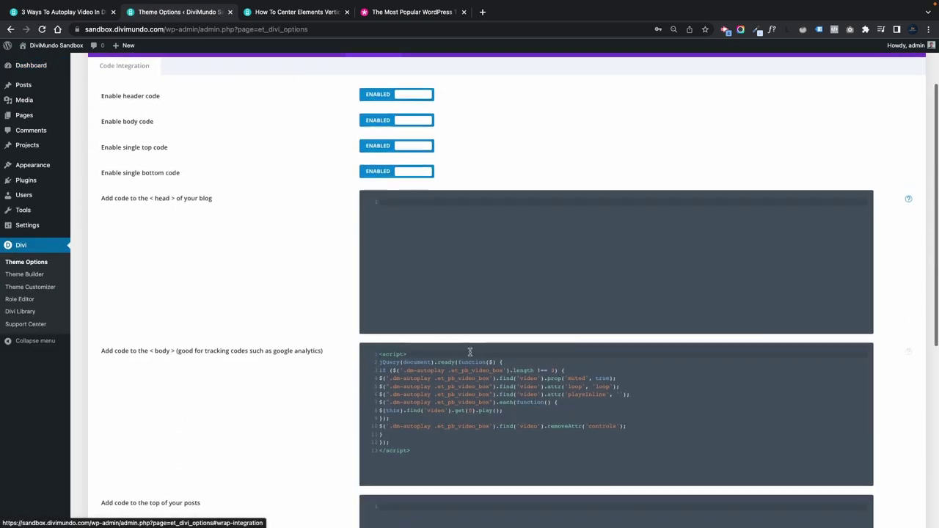
left_click(408, 448)
key("ctrl+a")
key("Delete")
key("ctrl+v")
scroll(366, 392, "down", 5)
scroll(314, 393, "down", 3)
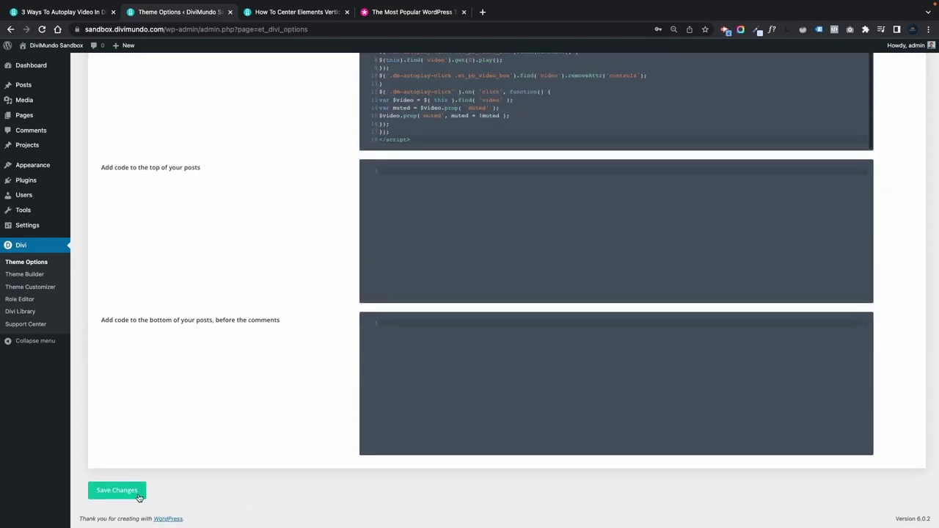
left_click(140, 496)
scroll(513, 264, "up", 3)
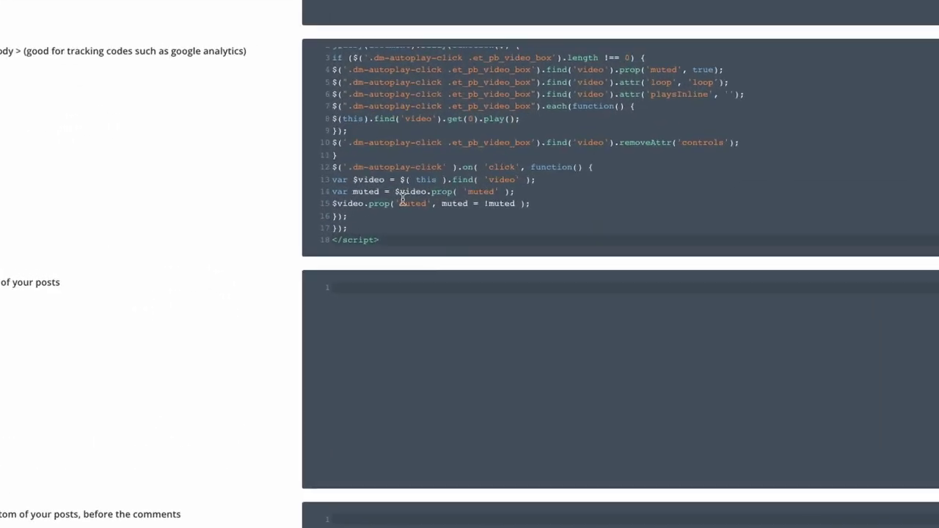
left_click(403, 184)
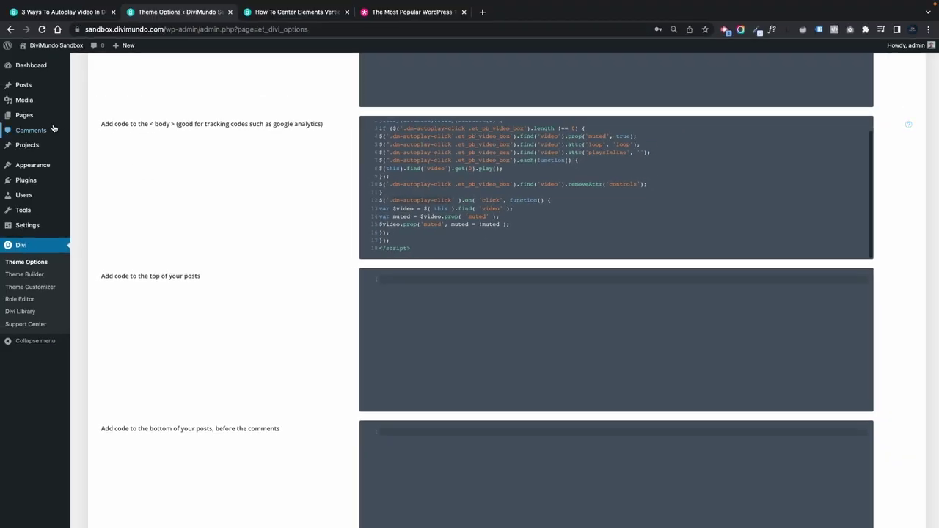
Step: Reopen the Video loop page in the Visual Builder and open the Video module's advanced settings
left_click(25, 115)
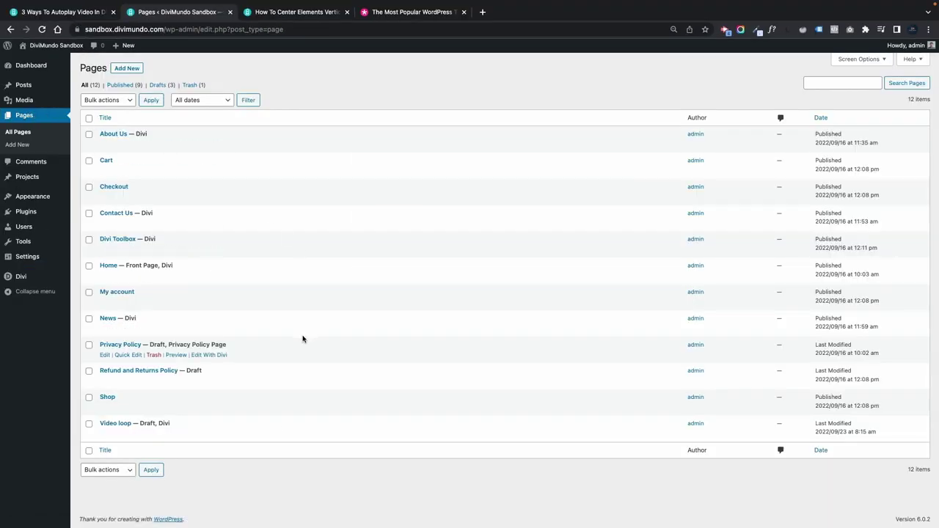
left_click(104, 432)
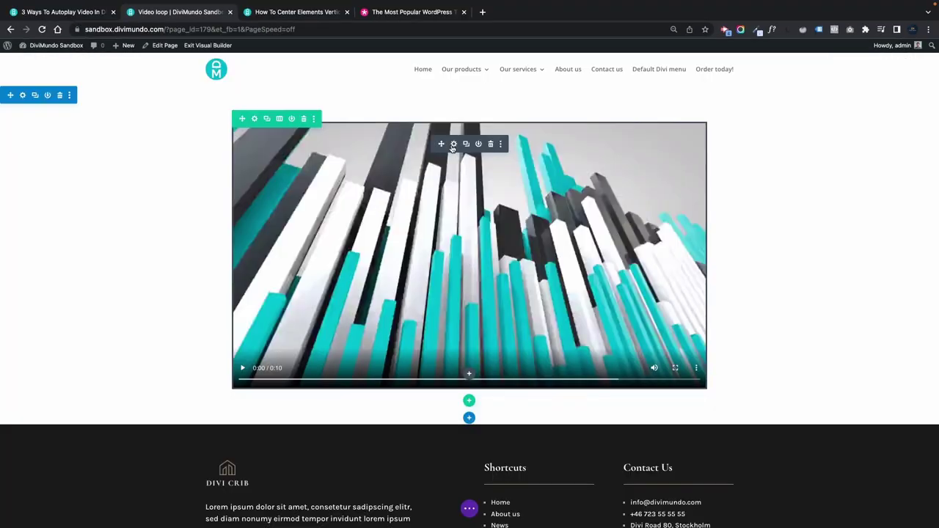
left_click(453, 144)
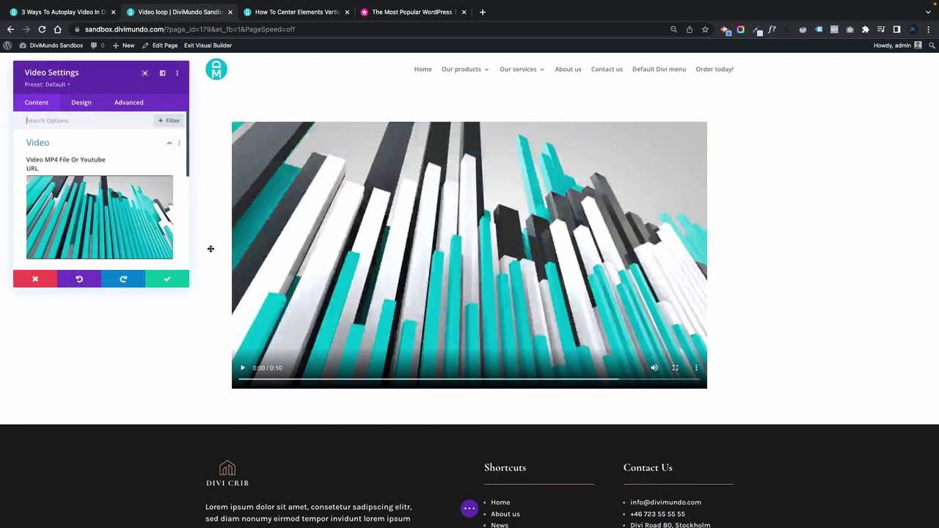
left_click(131, 104)
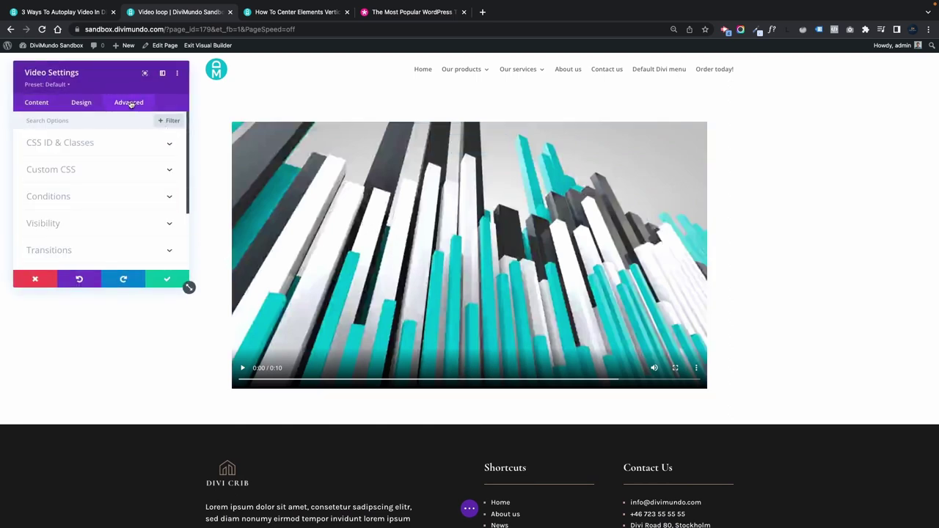
Step: Replace the Video module's CSS class with dm-autoplay-click, and save and exit the builder
left_click(54, 146)
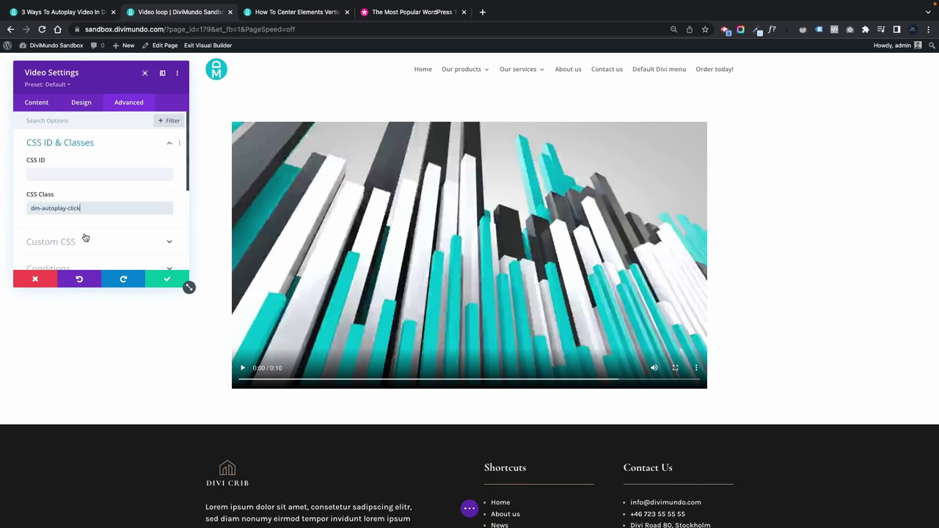
left_click(168, 280)
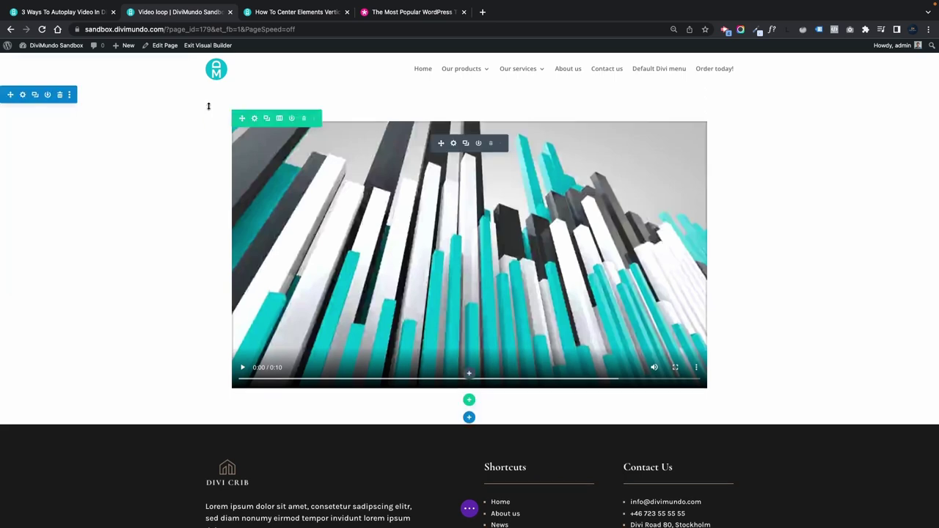
left_click(211, 45)
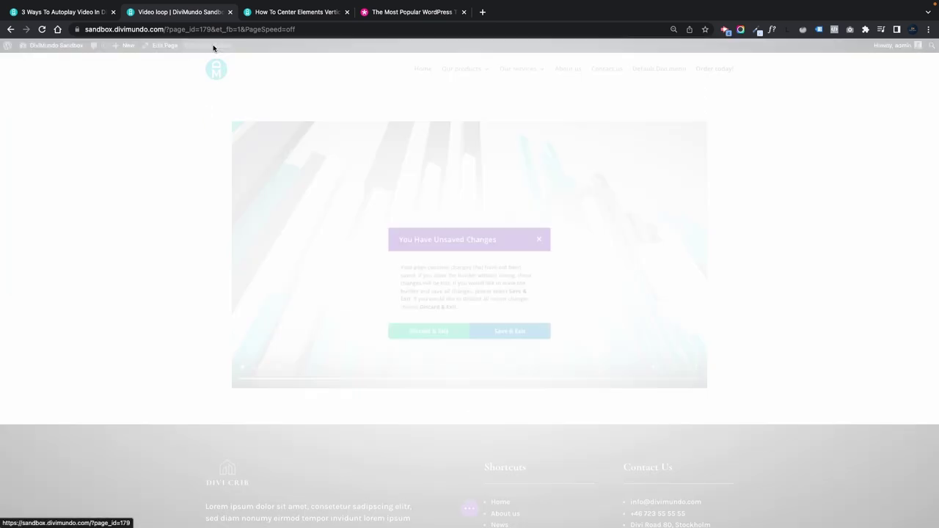
left_click(530, 334)
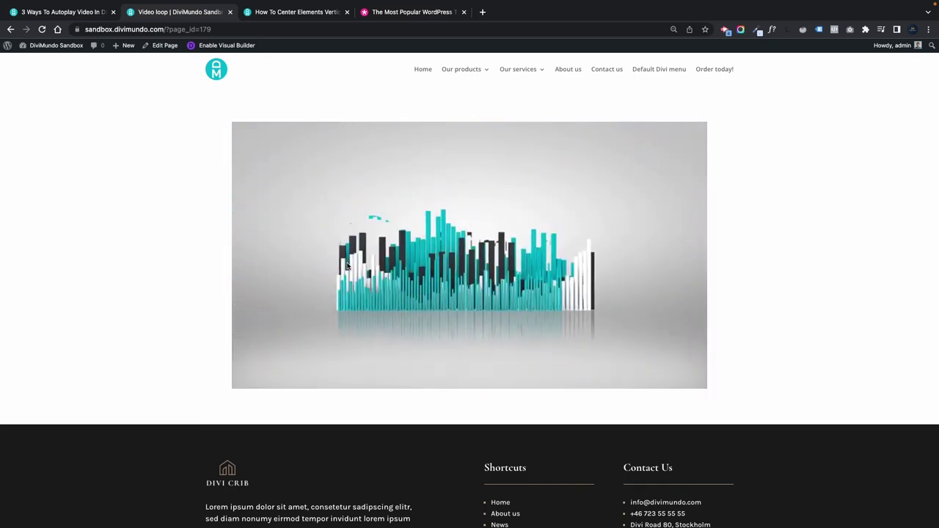
Step: Examine the bonus section's custom mouse cursor demo and its setup instructions in the DiviMundo autoplay article
mouse_move(46, 15)
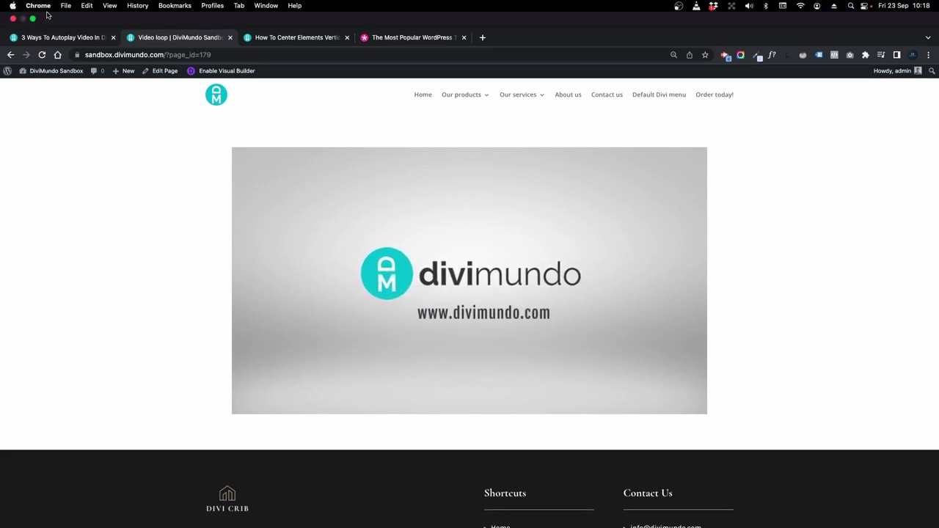
left_click(63, 38)
scroll(442, 379, "down", 10)
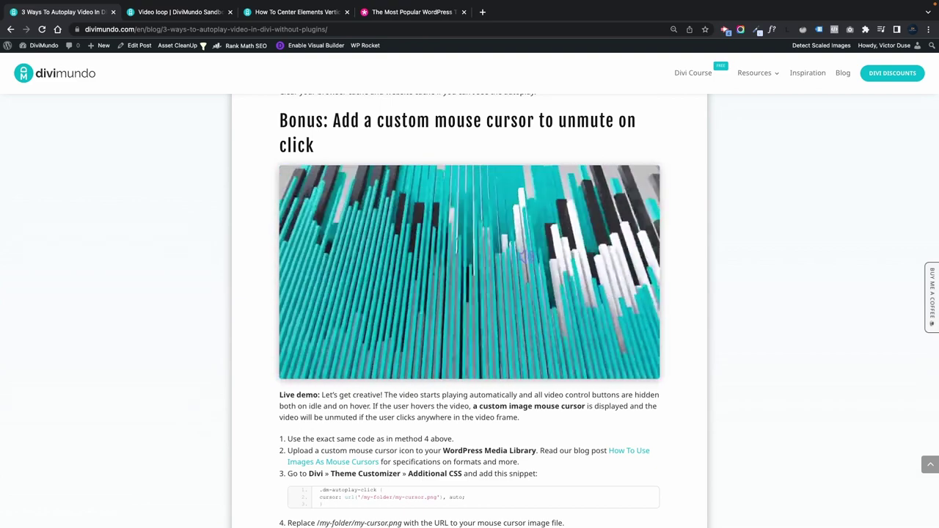
scroll(525, 257, "up", 3)
scroll(520, 254, "down", 2)
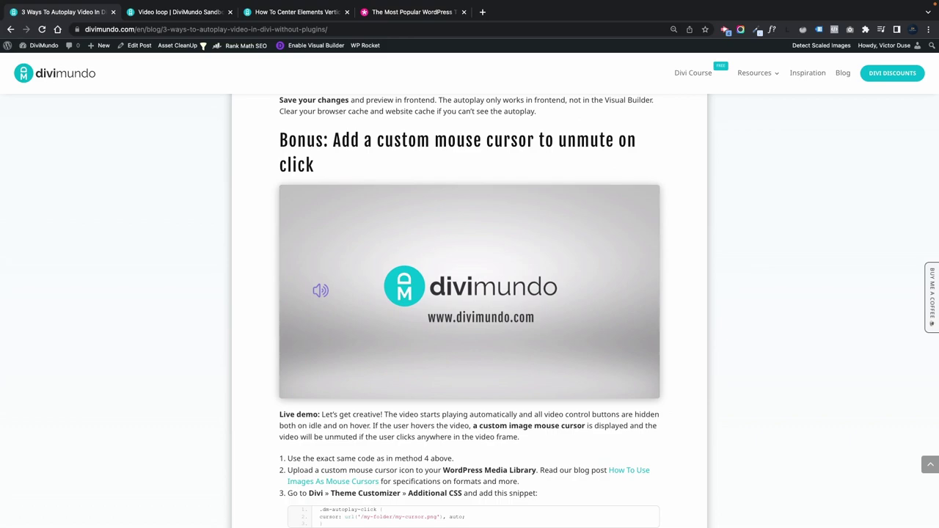
scroll(345, 286, "down", 1)
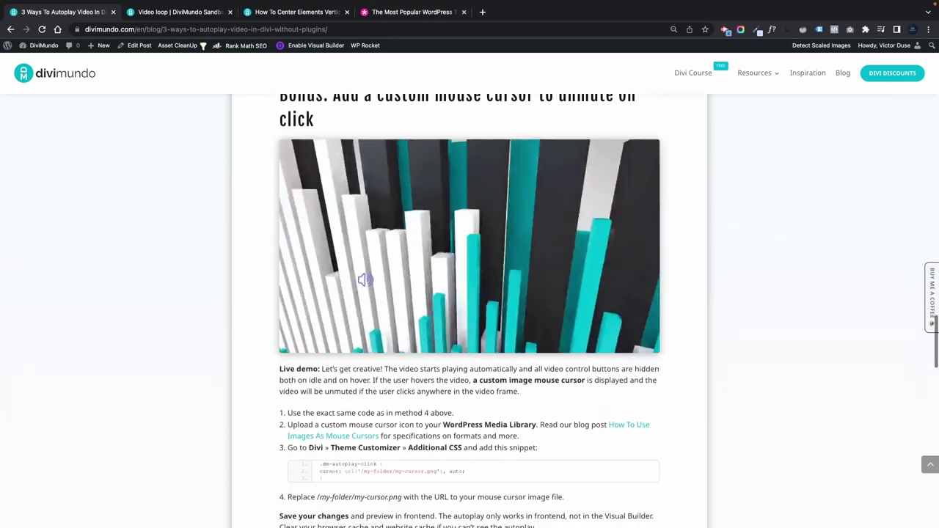
scroll(365, 280, "down", 1)
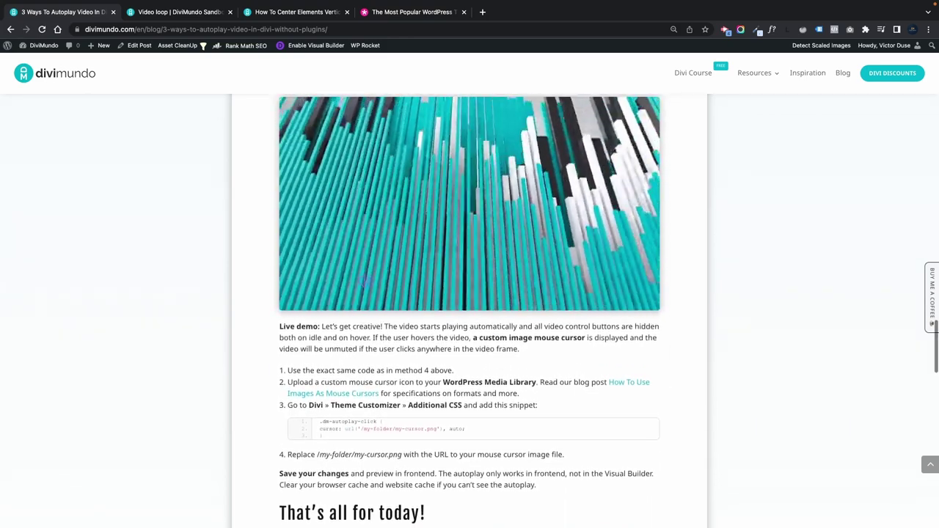
scroll(367, 282, "up", 1)
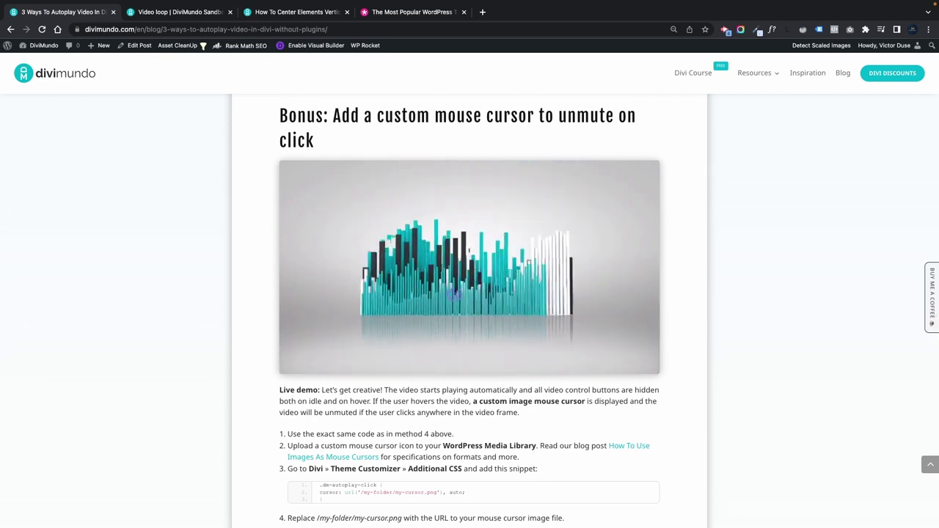
scroll(454, 294, "up", 1)
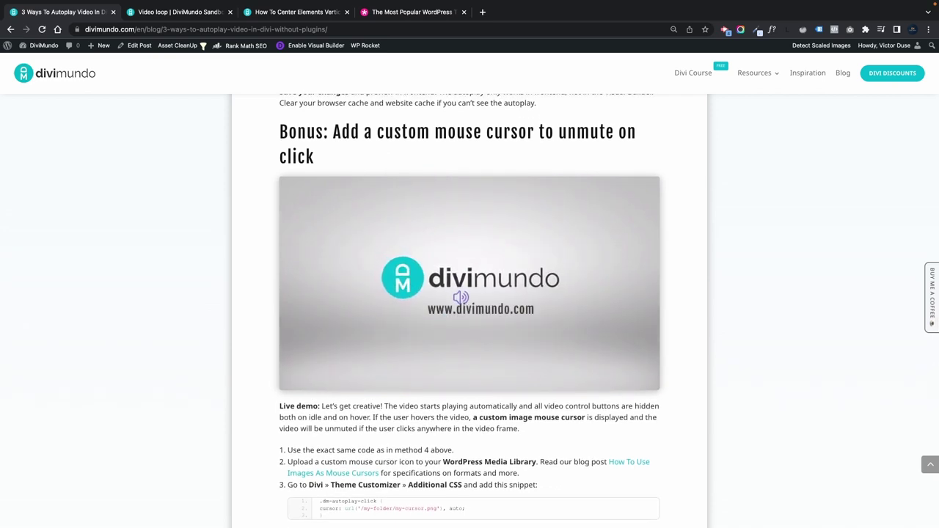
scroll(461, 297, "down", 1)
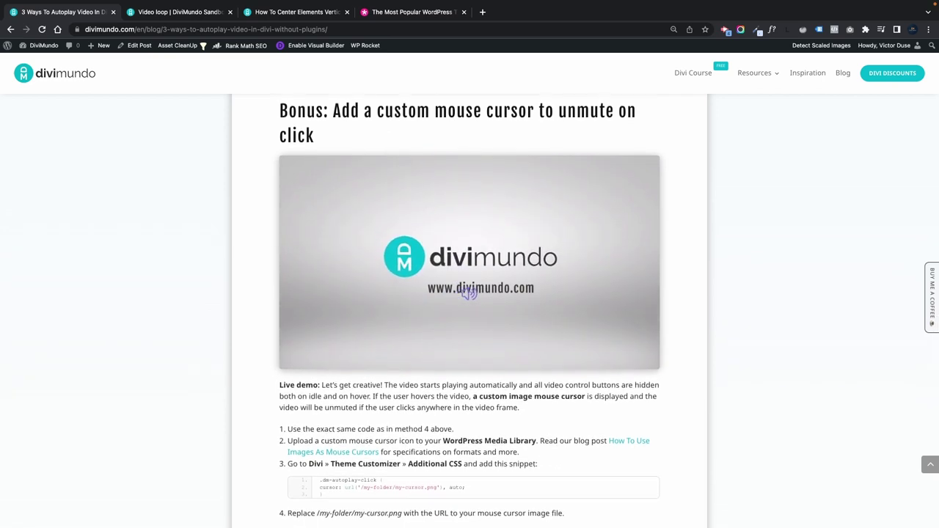
scroll(473, 294, "down", 2)
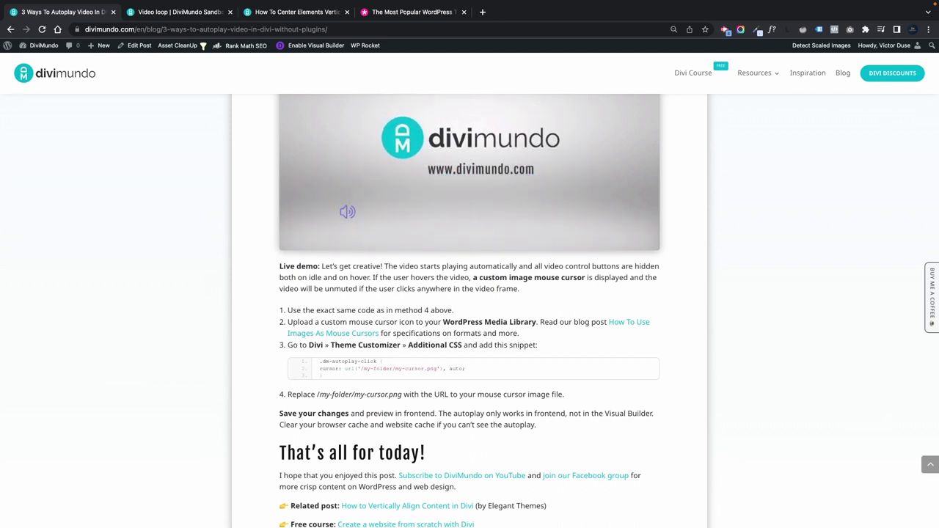
scroll(351, 325, "up", 1)
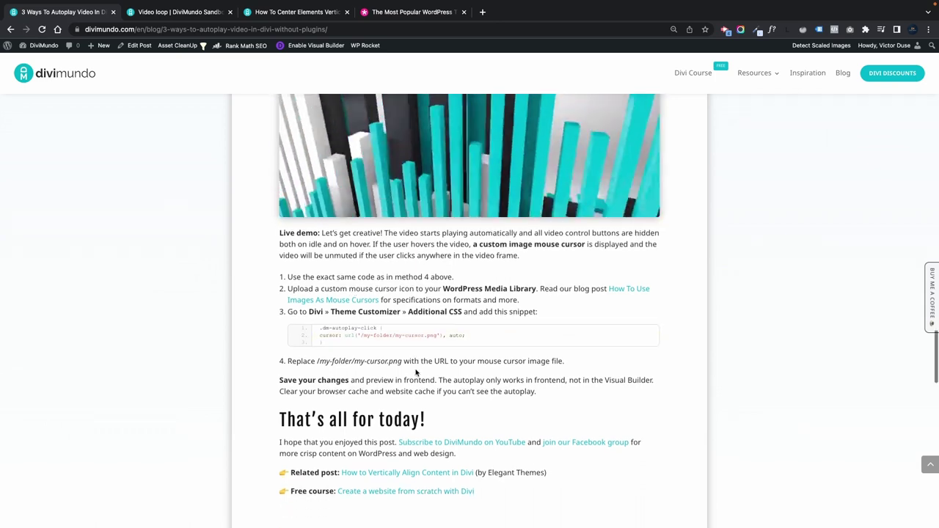
scroll(406, 365, "down", 1)
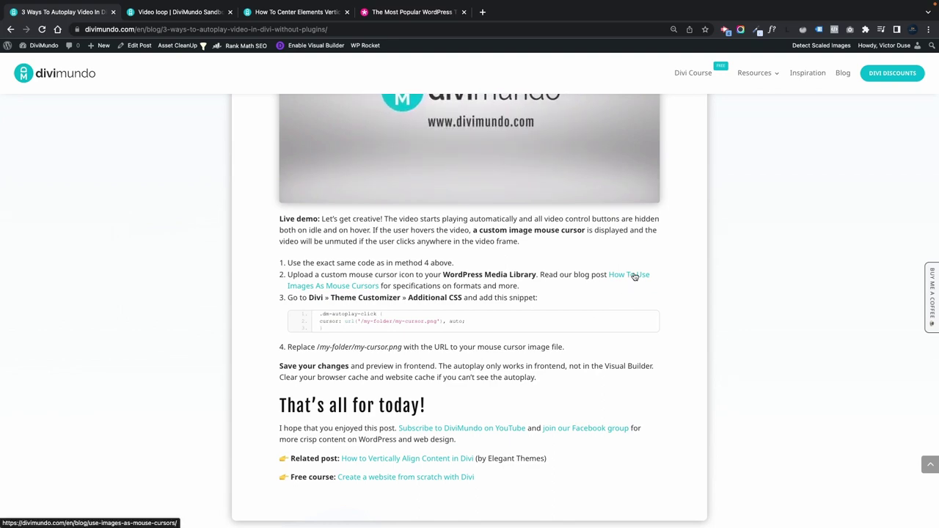
Step: Open the linked post on using images as mouse cursors and review its live demo and free cursor pack
key("ctrl+Tab")
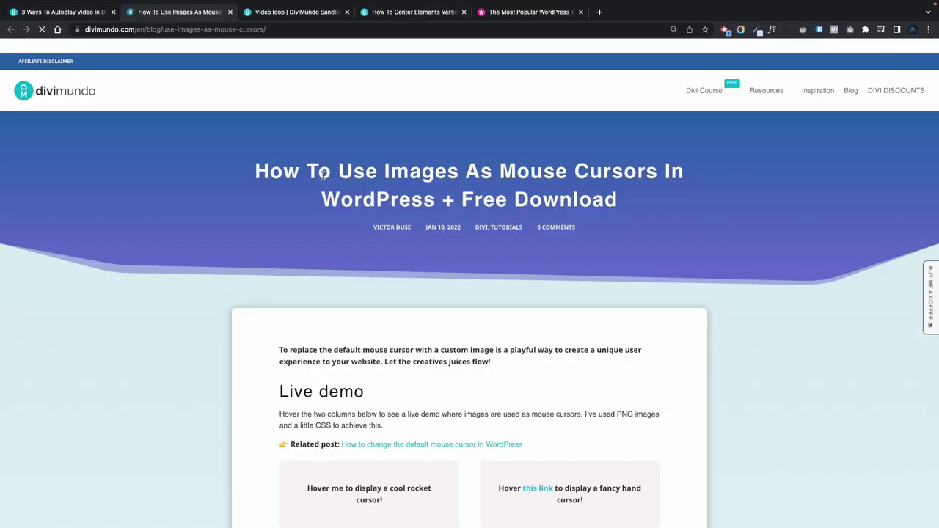
scroll(378, 317, "down", 3)
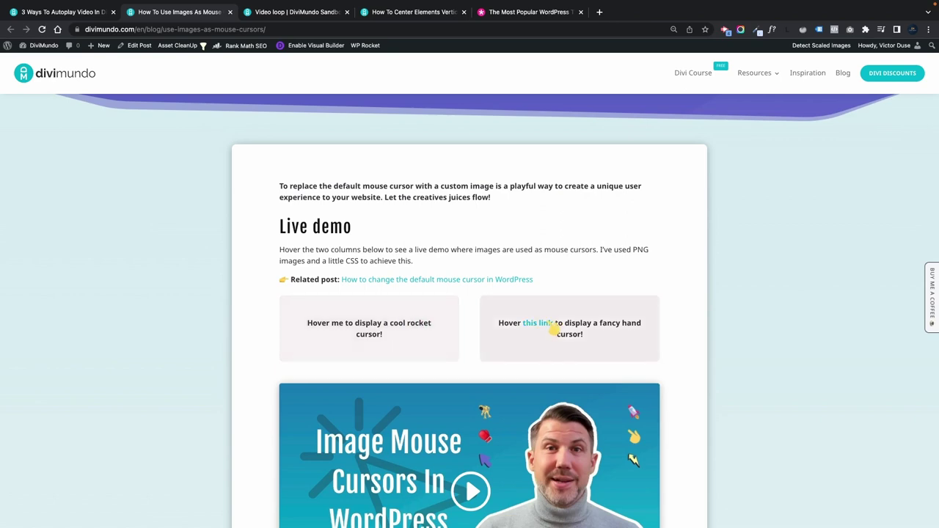
scroll(436, 303, "down", 10)
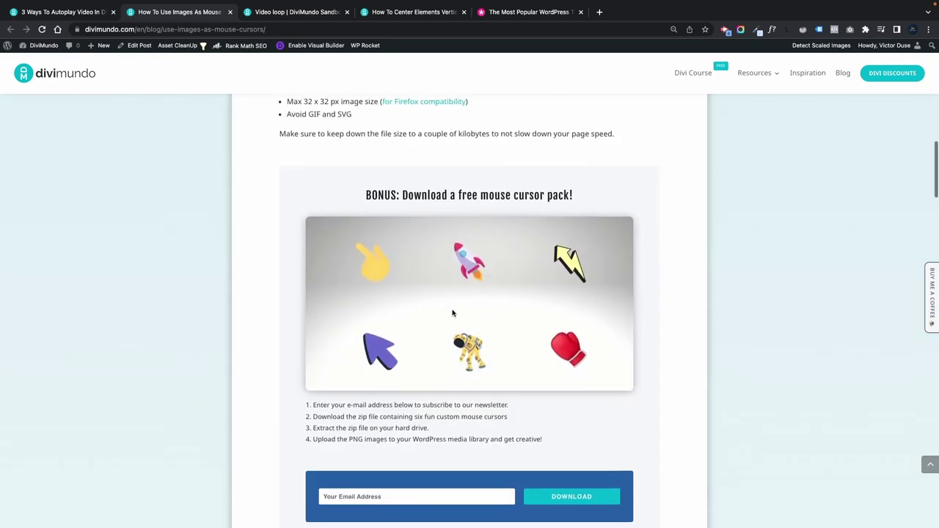
scroll(525, 336, "up", 15)
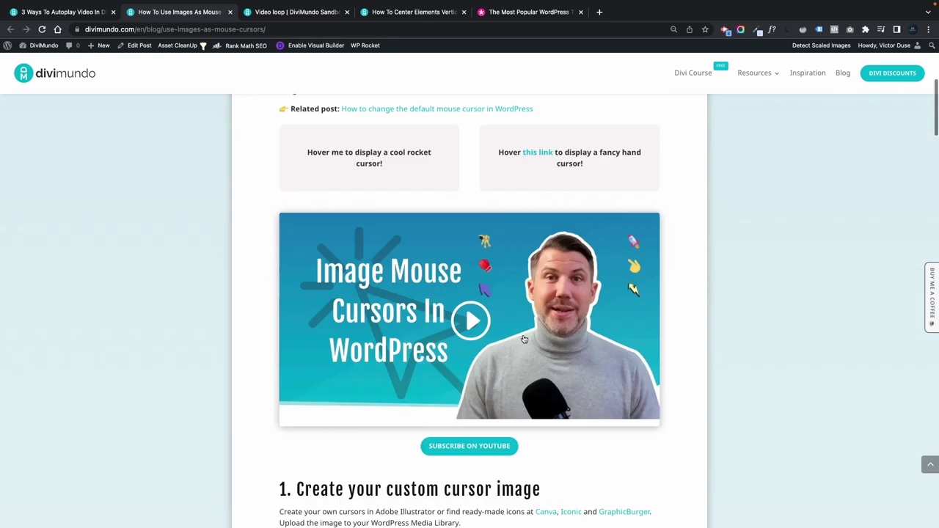
scroll(443, 390, "down", 1)
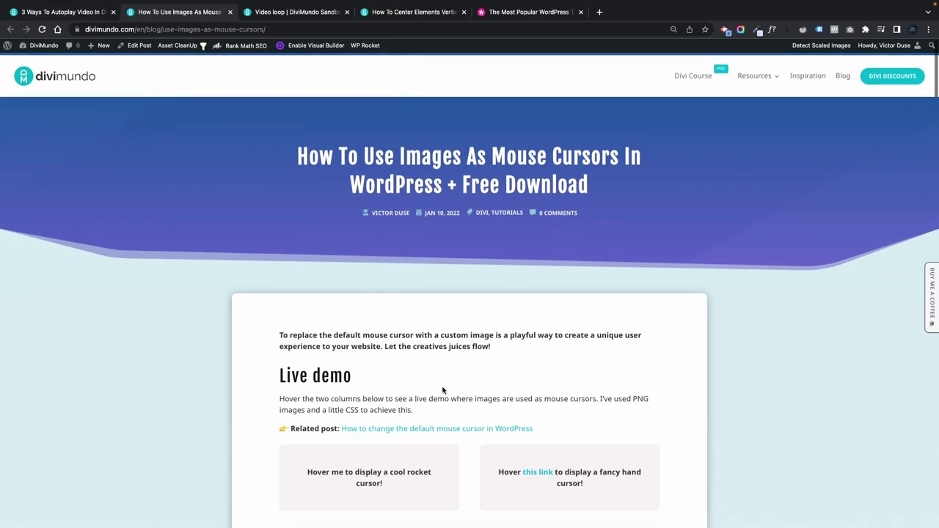
Step: Return to the autoplay article and copy the bonus section's custom cursor CSS snippet for the dm-autoplay-click class
left_click(65, 13)
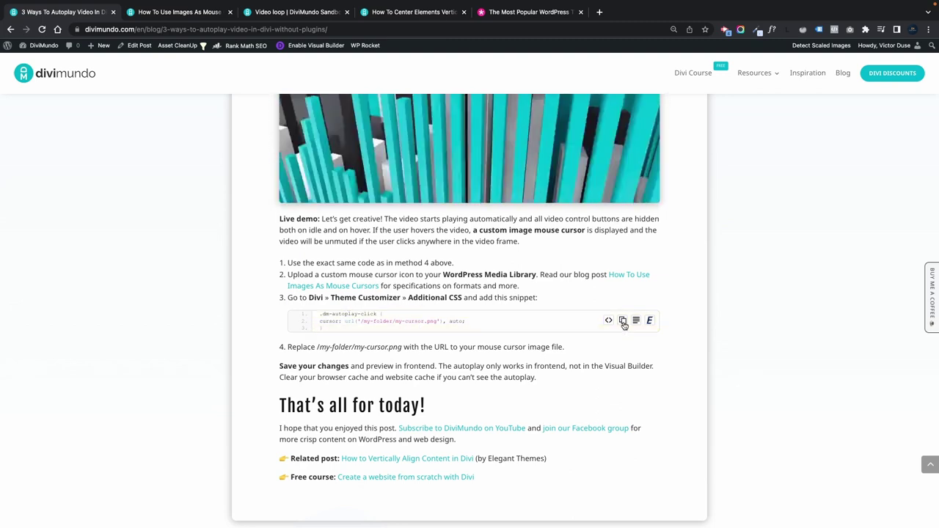
scroll(624, 324, "down", 1)
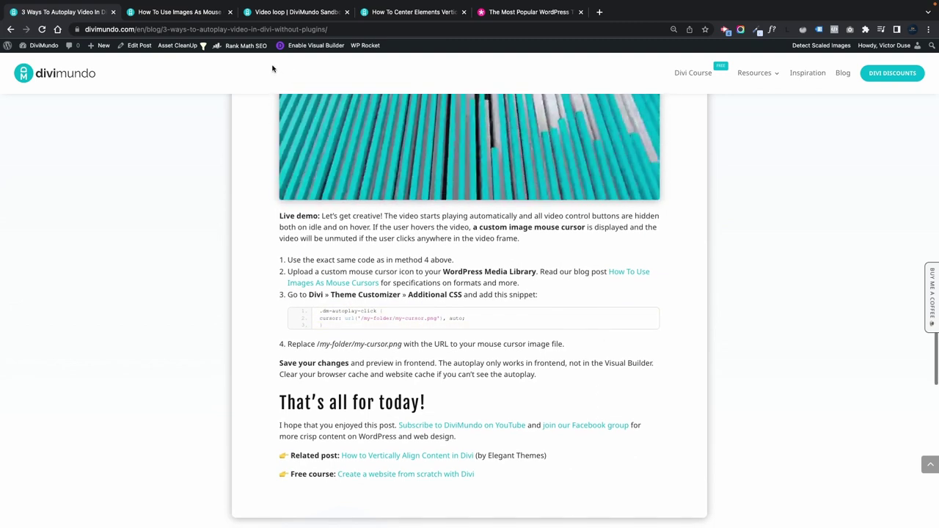
Step: Open the sandbox site's Media Library and copy the file URL of the uploaded speaker.png image
left_click(258, 13)
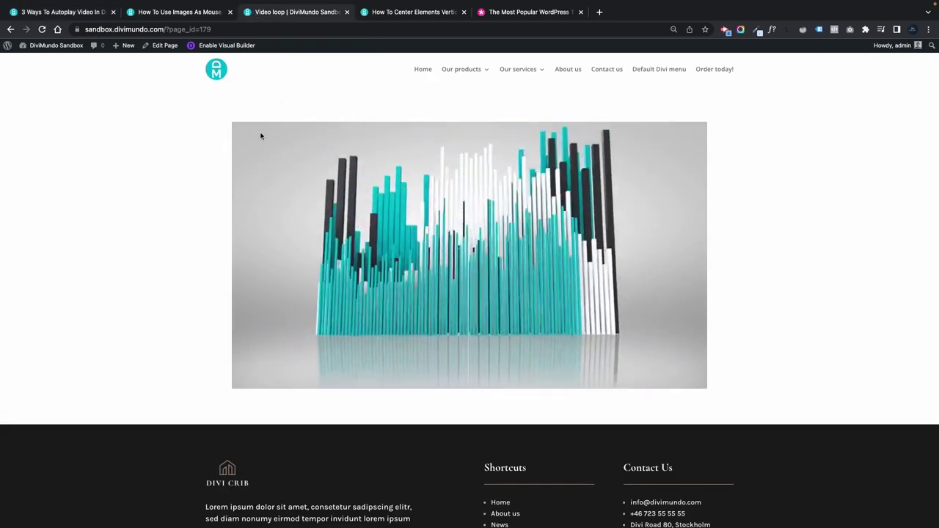
left_click(63, 48)
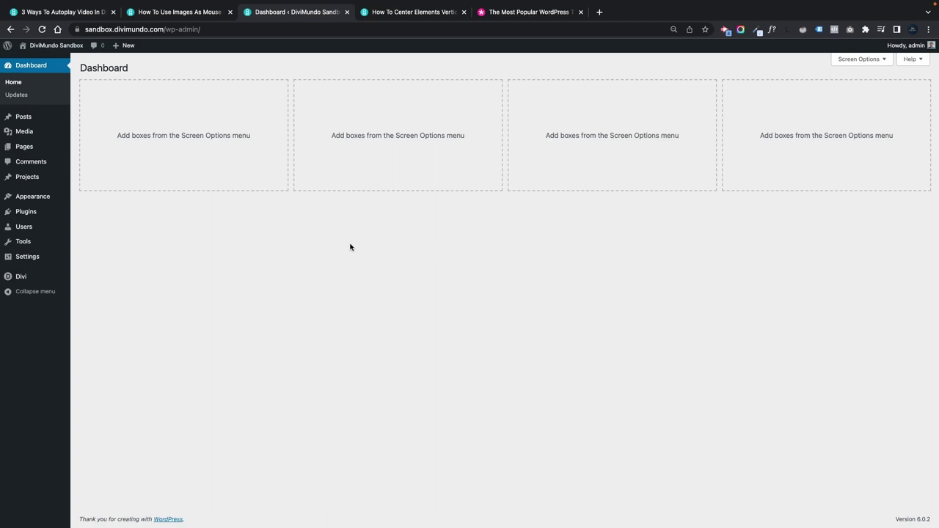
mouse_move(39, 136)
left_click(91, 135)
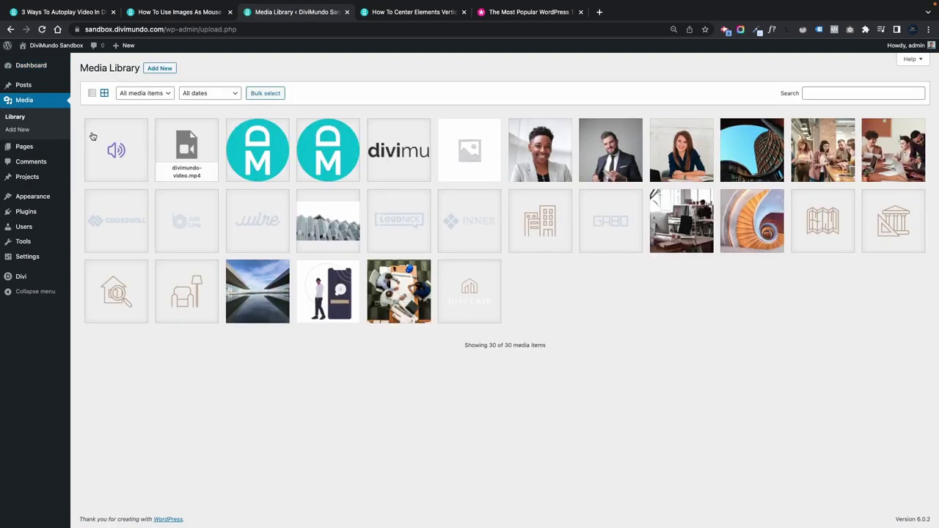
left_click(117, 149)
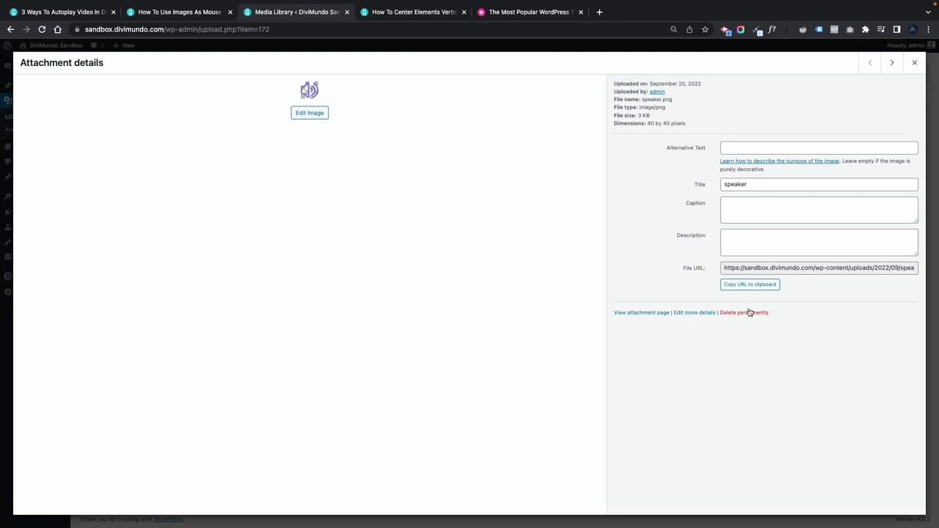
left_click_drag(771, 269, 738, 310)
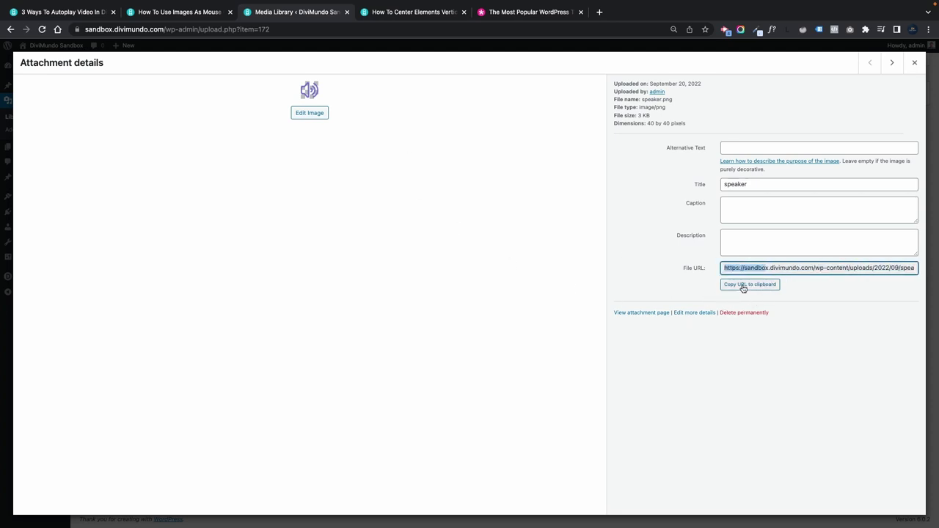
left_click(743, 287)
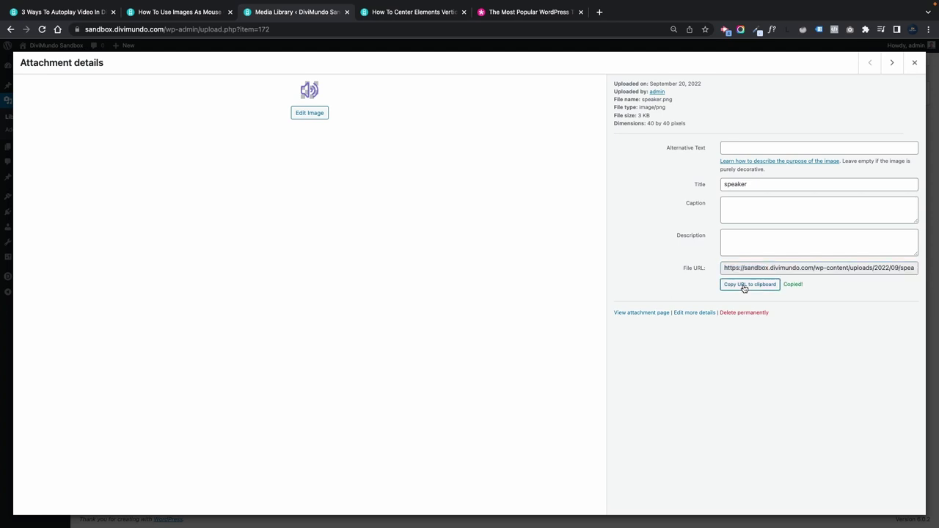
key("Escape")
Step: Open Additional CSS in the Divi Theme Customizer and paste the speaker.png URL into the empty code editor
mouse_move(20, 276)
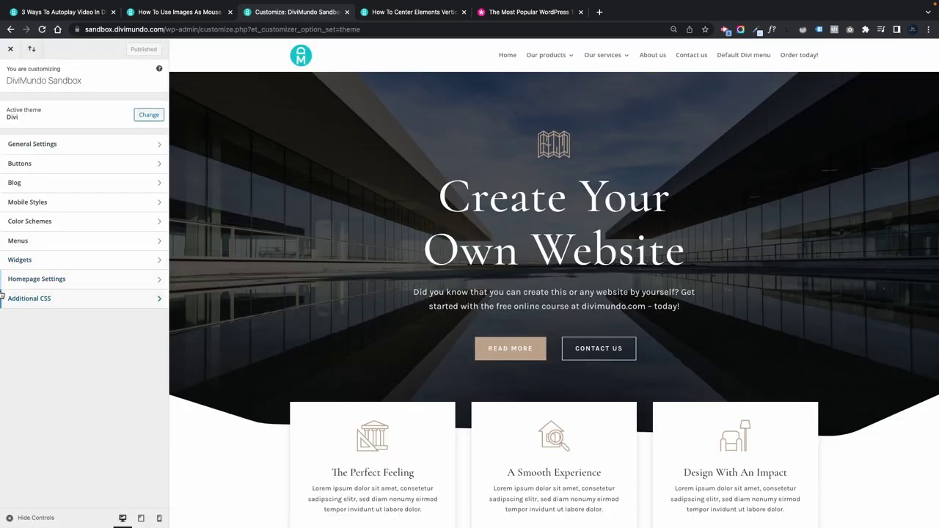
left_click(44, 300)
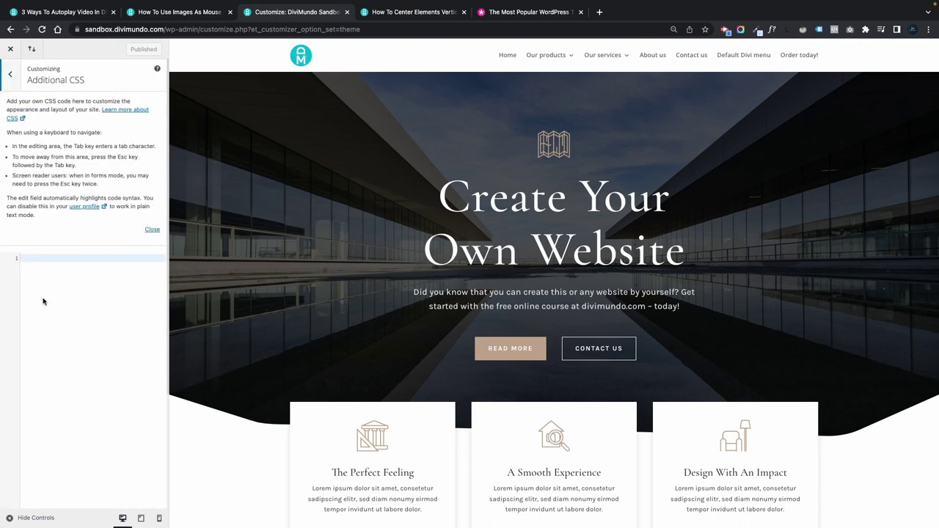
left_click(55, 256)
key("ctrl+v")
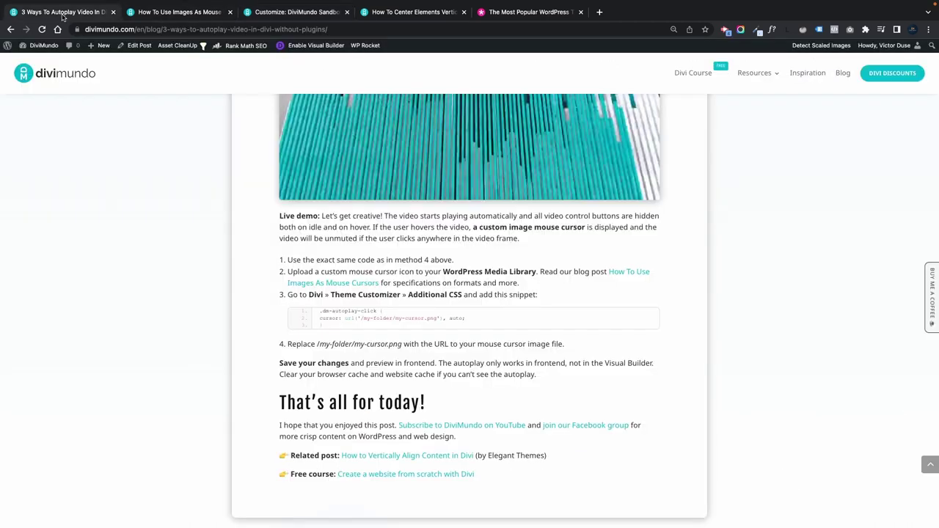
Step: Copy the .dm-autoplay-click cursor snippet from the autoplay article and insert it above the image URL in Additional CSS
left_click(64, 12)
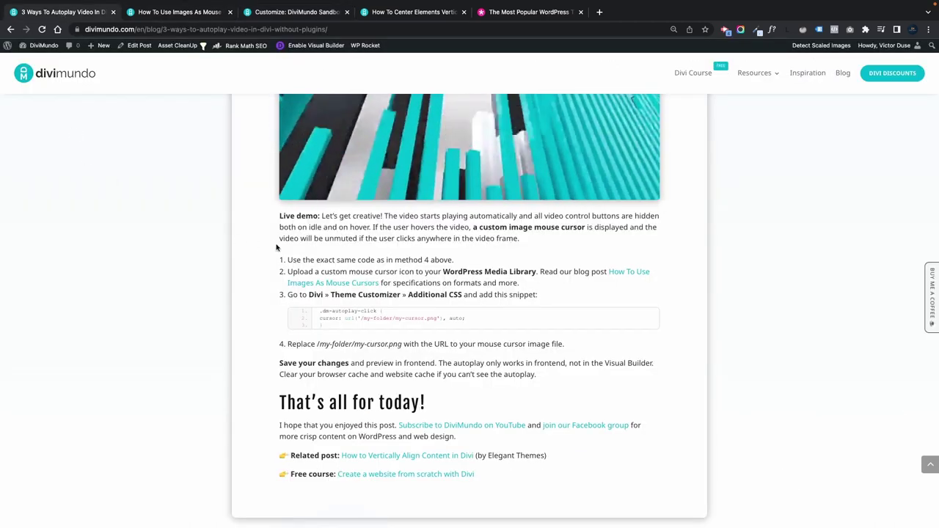
left_click(621, 318)
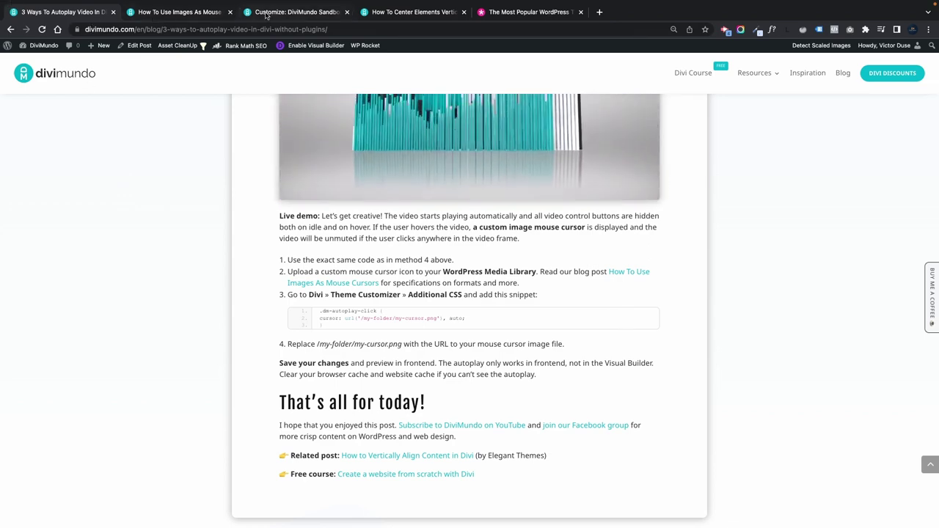
left_click(293, 12)
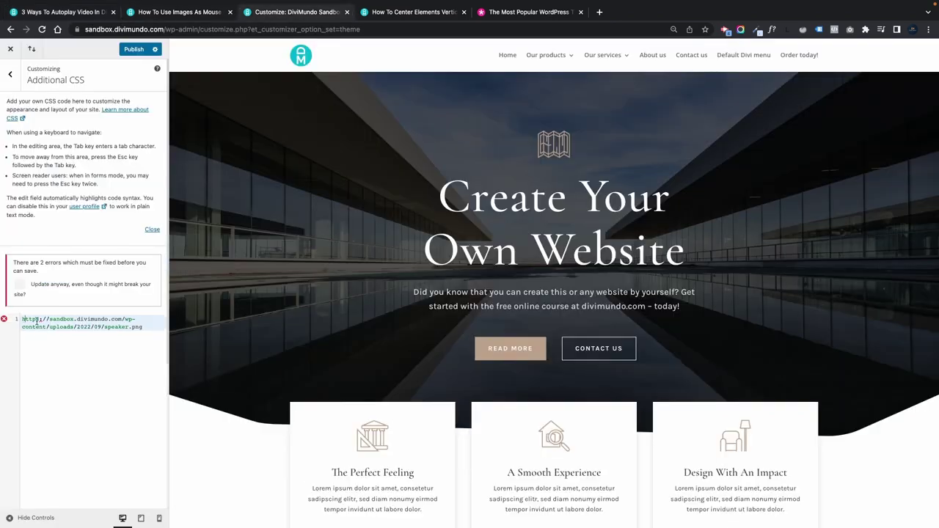
key("Return")
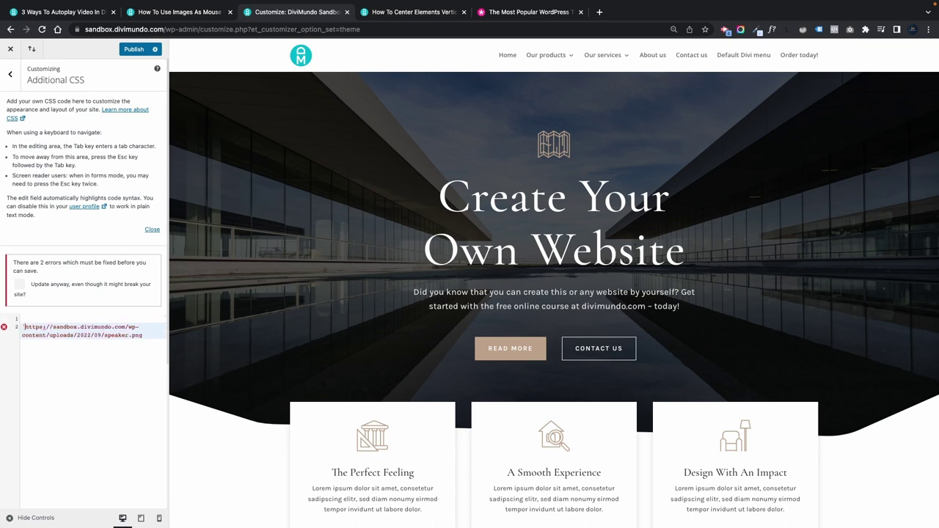
key("ctrl+v")
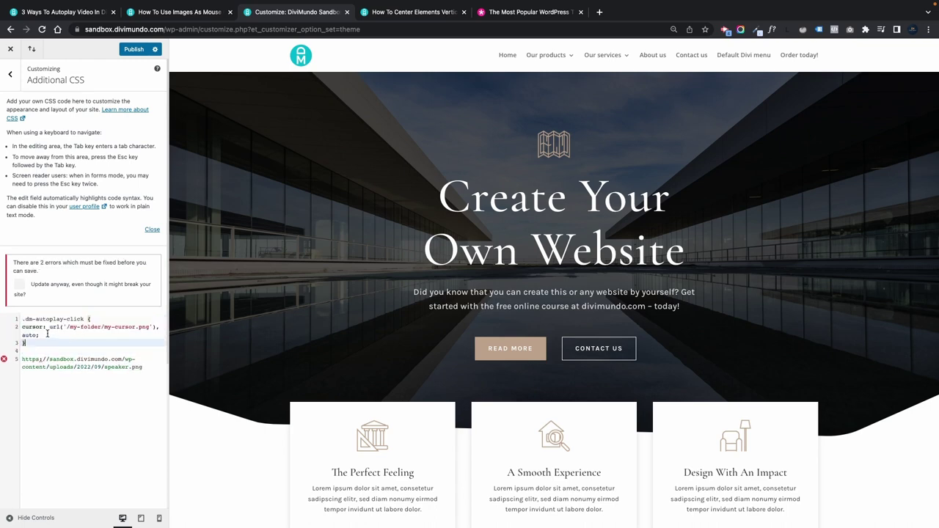
left_click_drag(85, 320, 23, 320)
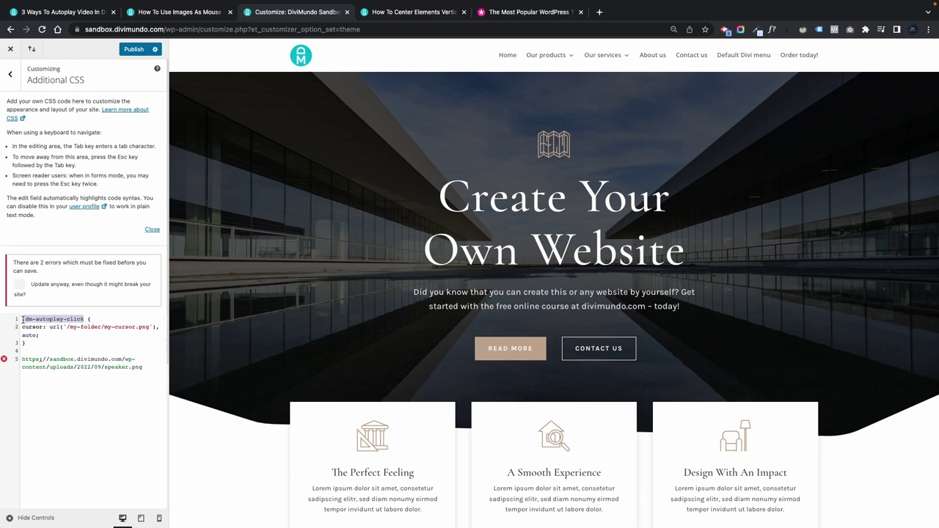
left_click(75, 350)
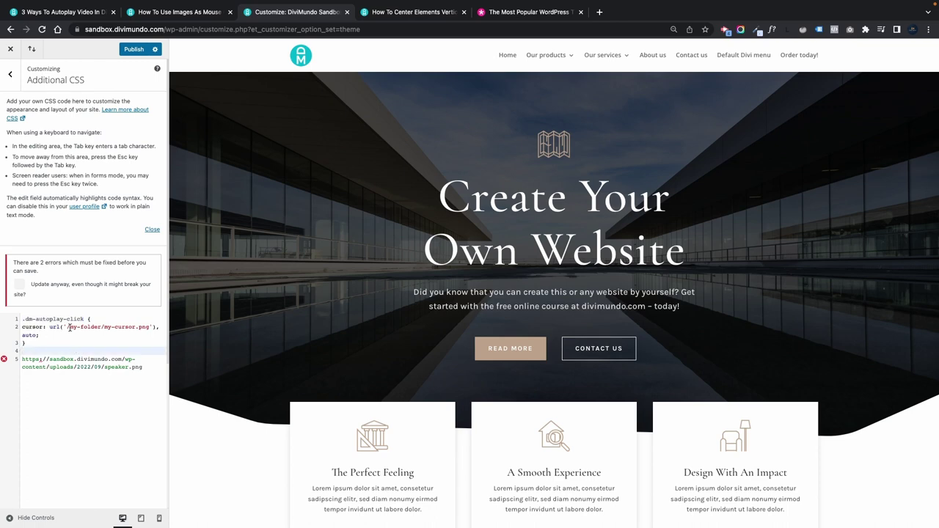
Step: Replace the snippet's /my-folder/my-cursor.png with /wp-content/uploads/2022/09/speaker.png, remove the leftover full URL, and publish the CSS
left_click_drag(68, 328, 151, 334)
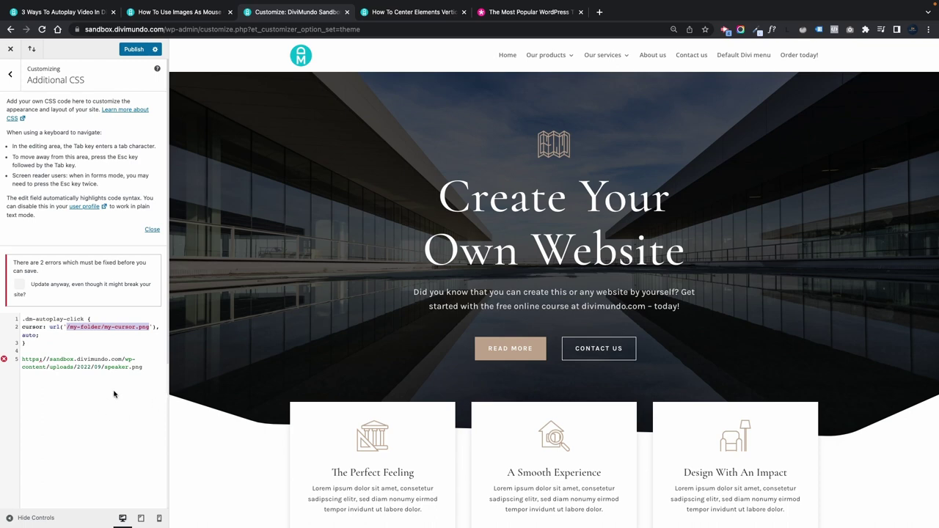
left_click(154, 369)
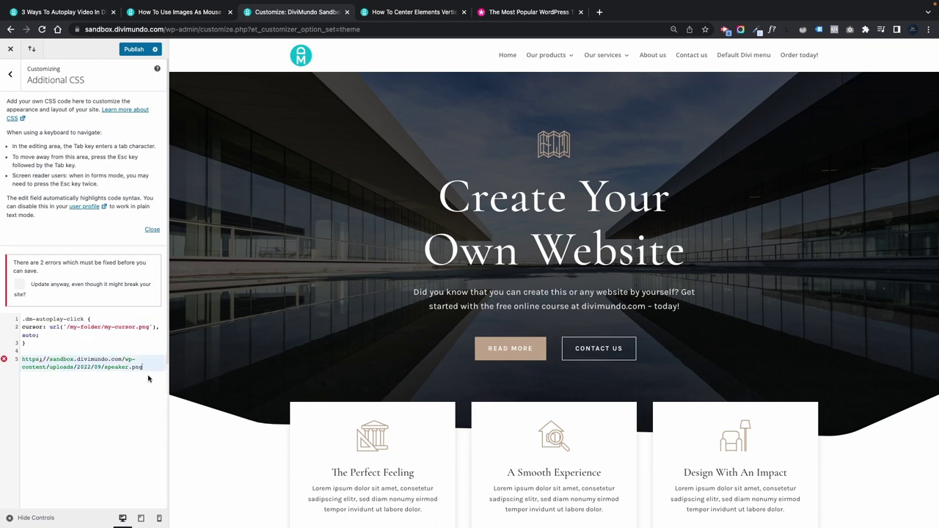
left_click_drag(145, 367, 20, 356)
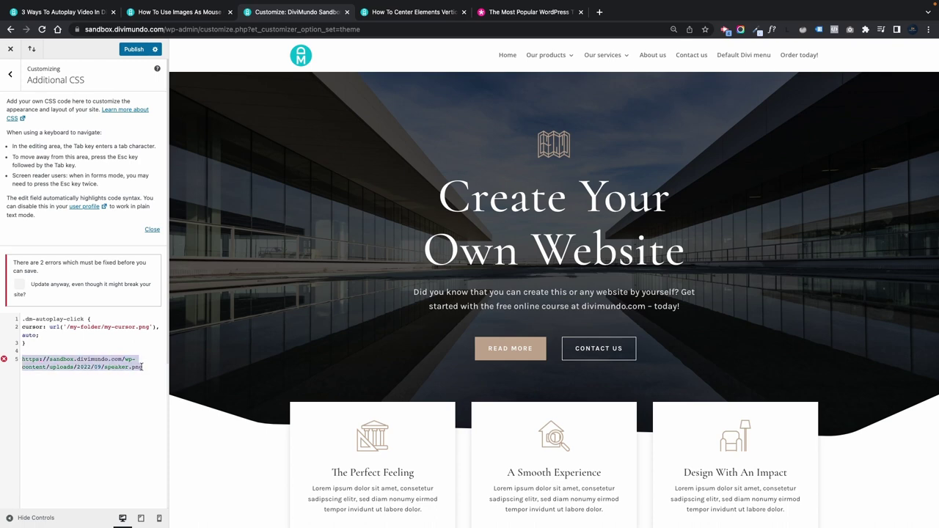
left_click_drag(143, 367, 125, 361)
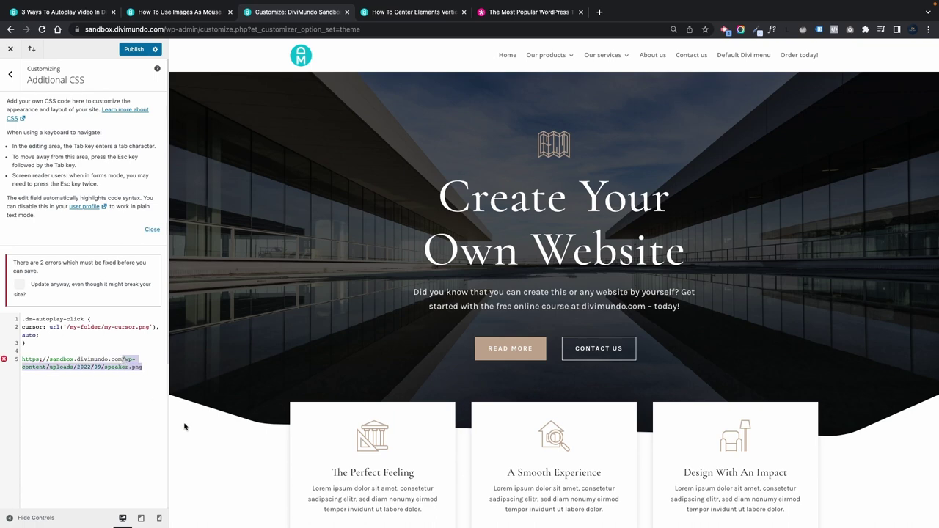
left_click_drag(144, 367, 3, 355)
key("BackSpace")
key("ctrl+v")
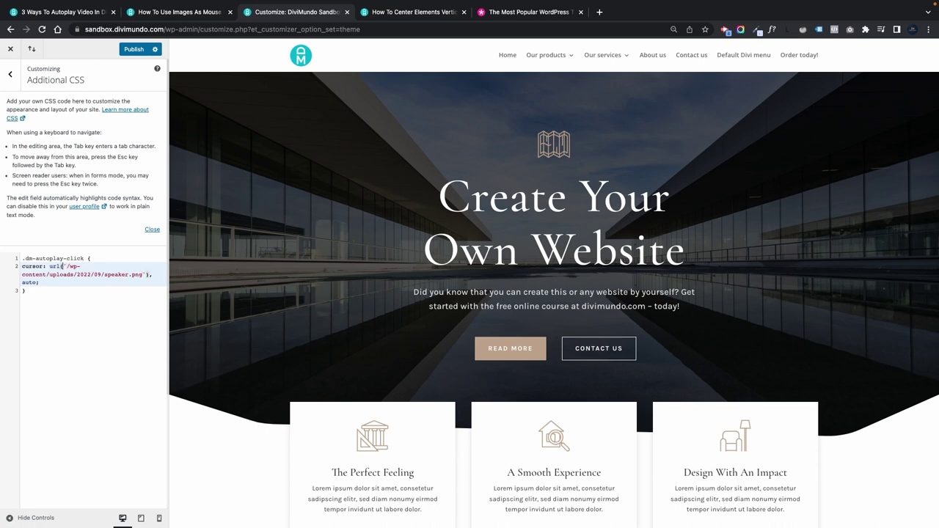
left_click(133, 49)
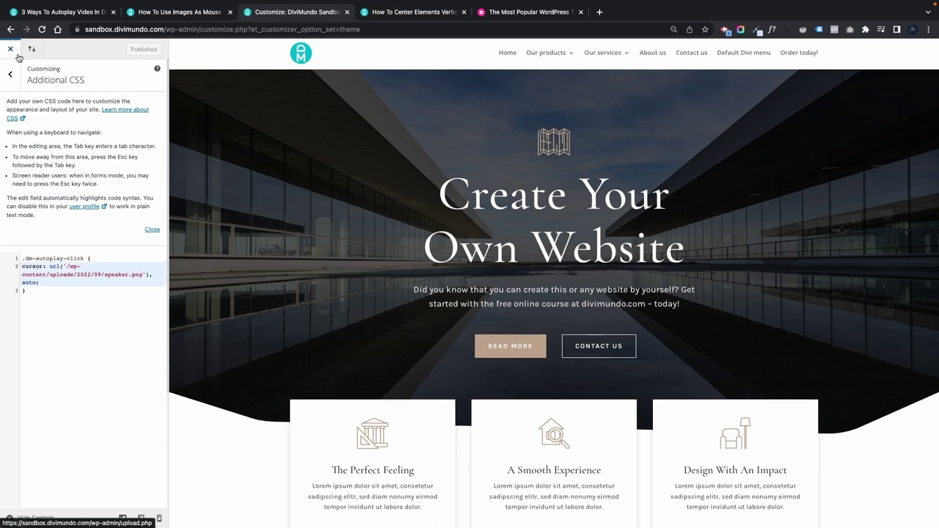
Step: Leave the Customizer, preview the Video loop page, and unmute the video using the custom speaker cursor
left_click(11, 49)
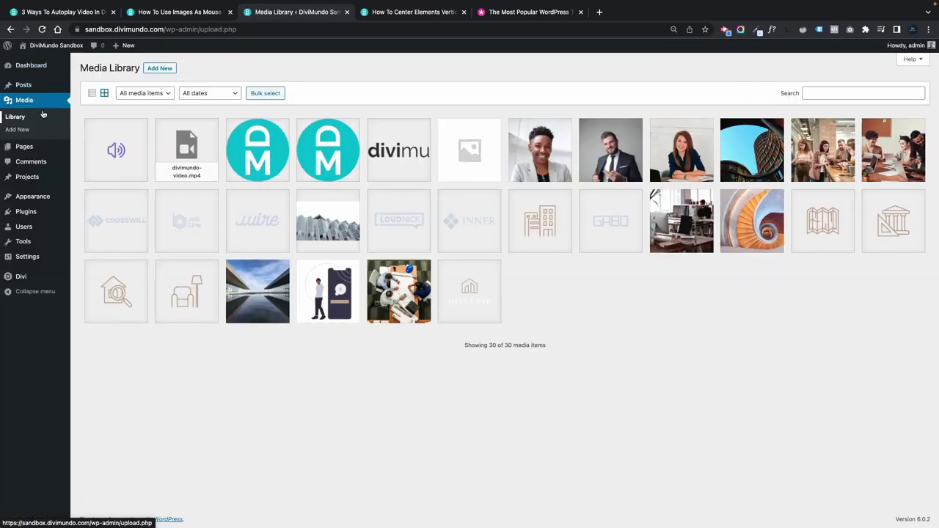
mouse_move(36, 148)
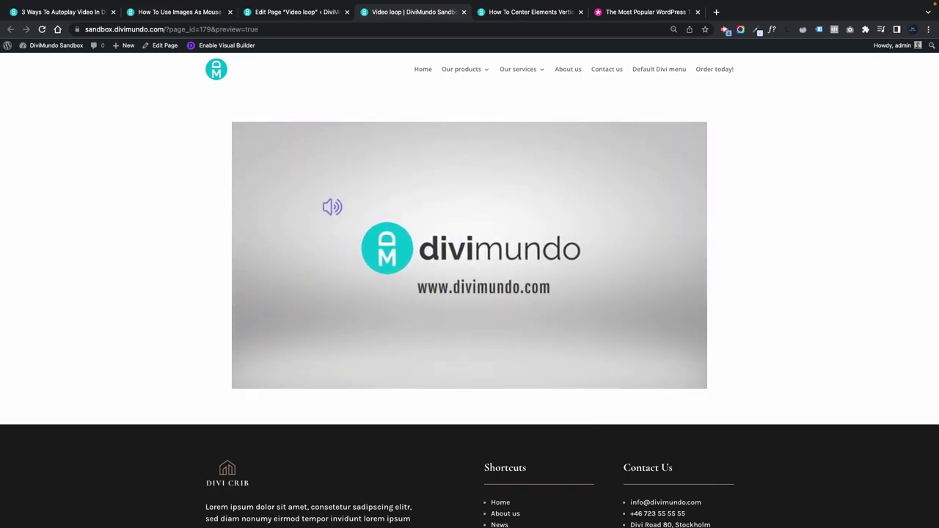
left_click(331, 197)
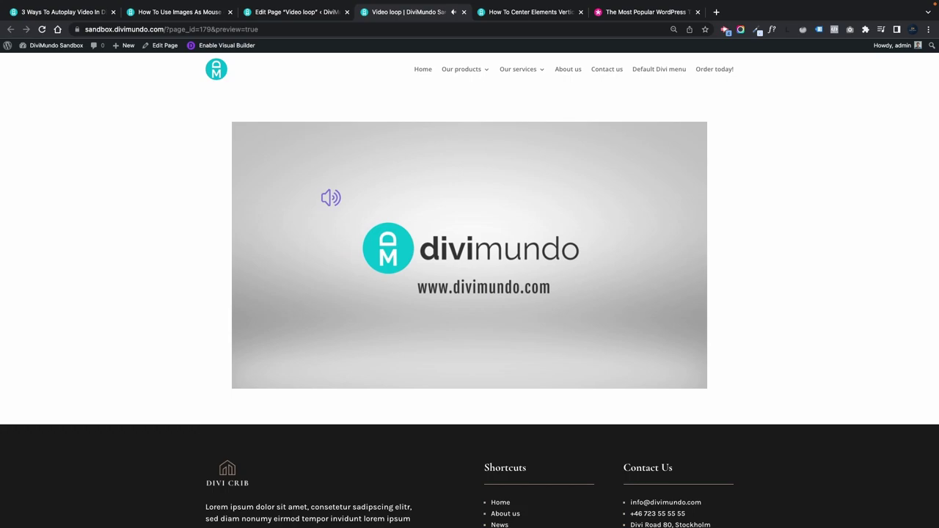